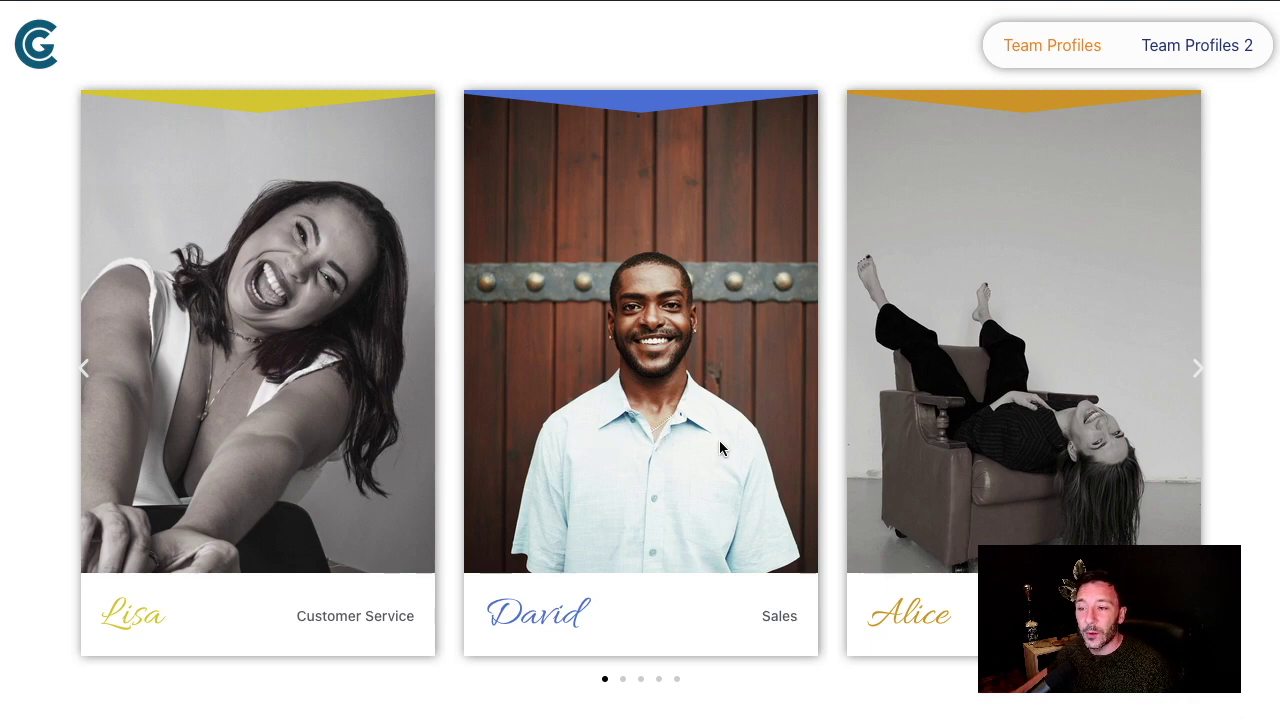
- Examine the first two team profile carousels, comparing their card headers, photo hover effects, names, roles and contact icons
{"action": "scroll", "coordinate": [757, 444], "scroll_direction": "down", "scroll_amount": 8}
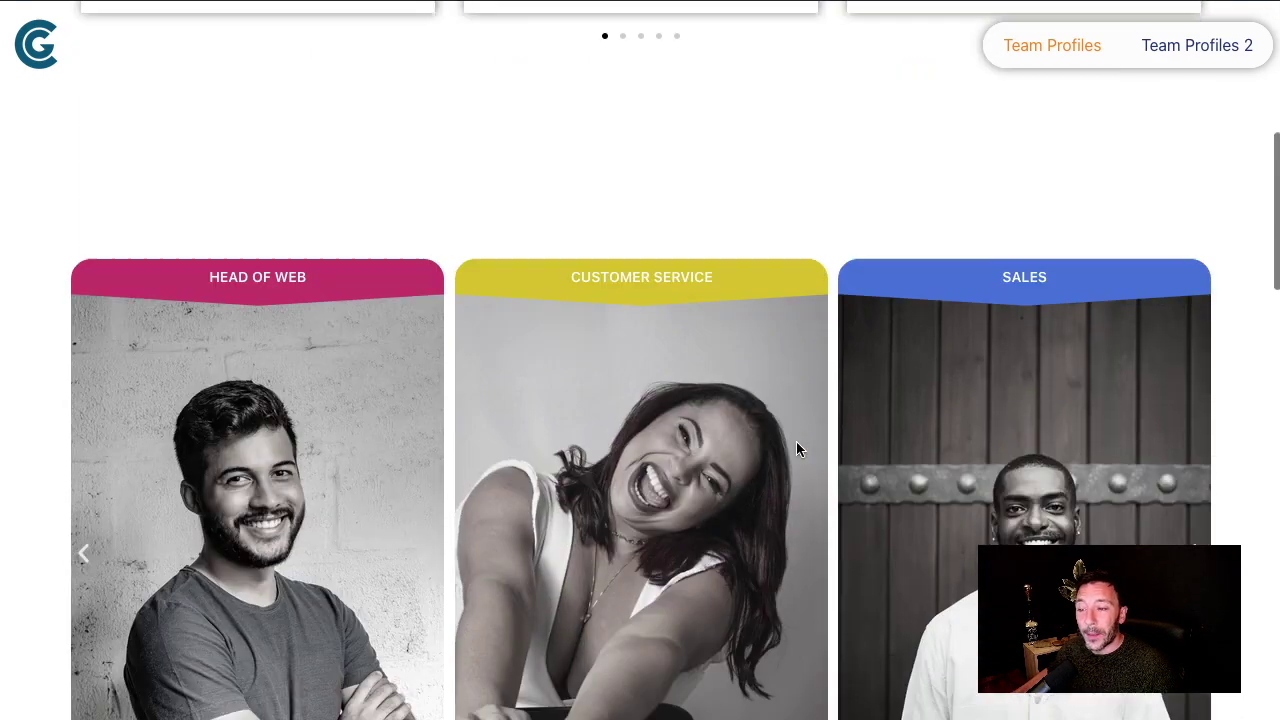
{"action": "scroll", "coordinate": [794, 443], "scroll_direction": "down", "scroll_amount": 1}
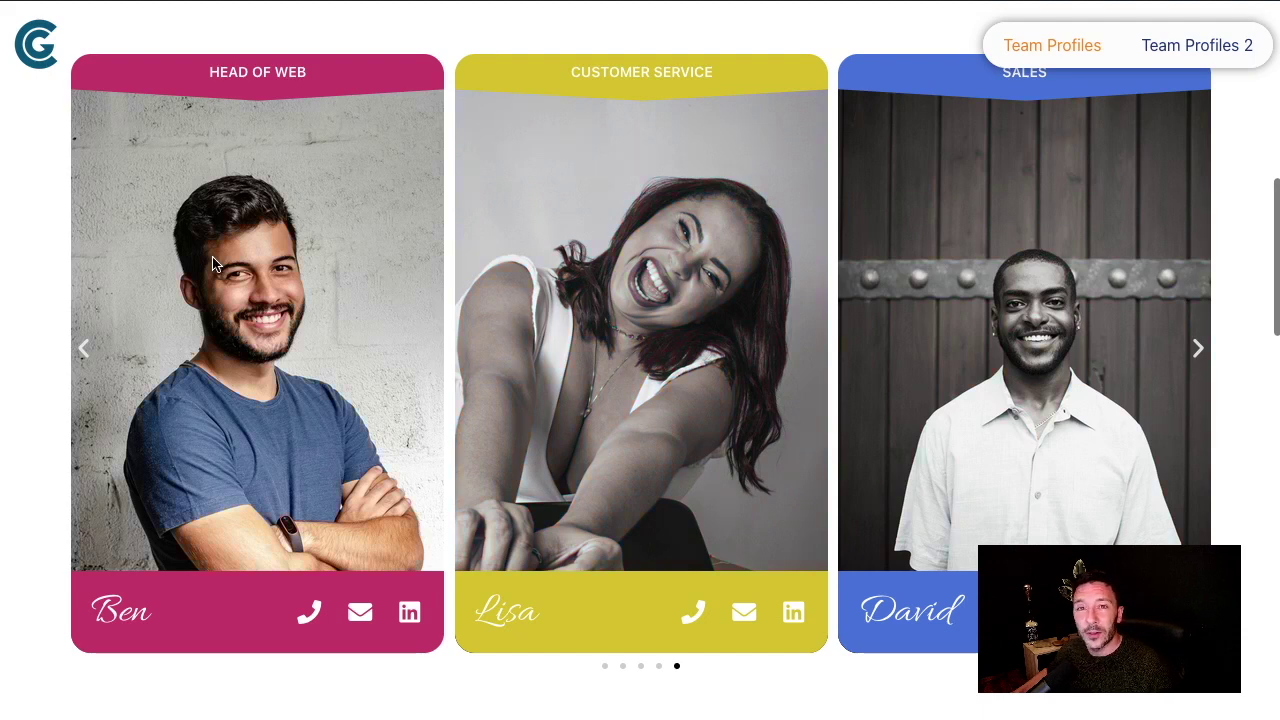
{"action": "scroll", "coordinate": [728, 316], "scroll_direction": "down", "scroll_amount": 1}
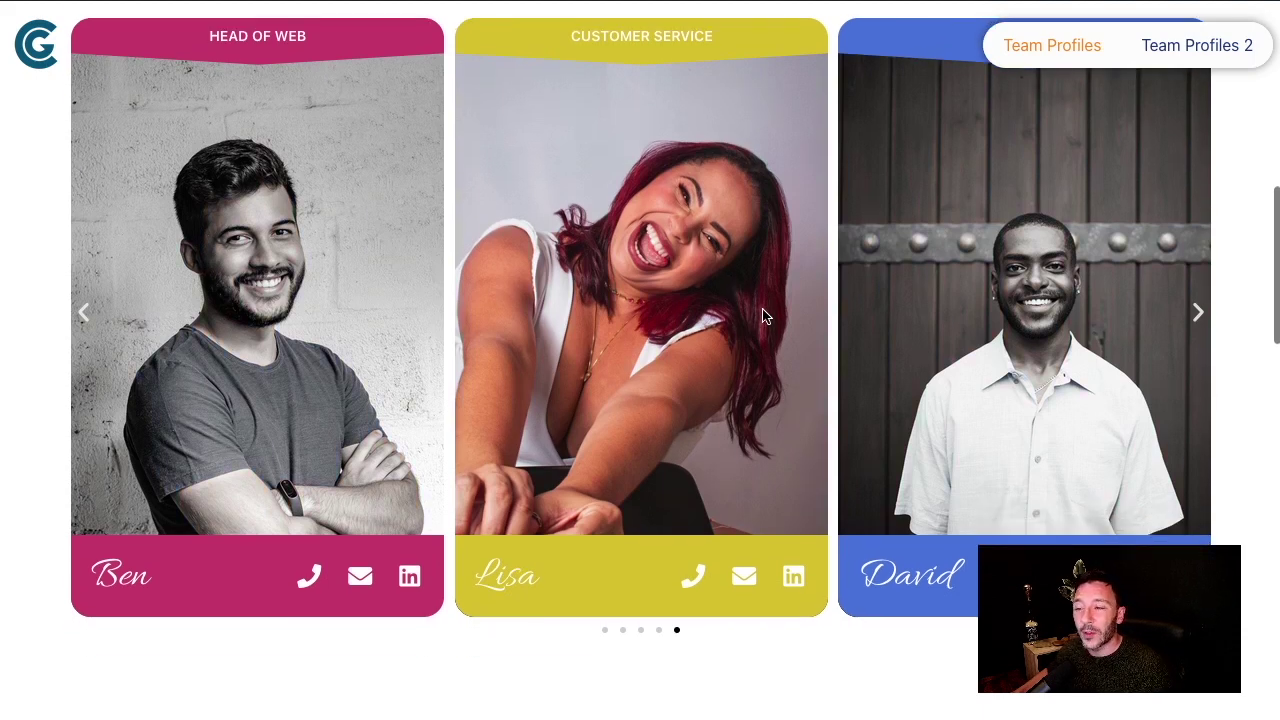
{"action": "scroll", "coordinate": [720, 310], "scroll_direction": "down", "scroll_amount": 3}
{"action": "scroll", "coordinate": [713, 307], "scroll_direction": "up", "scroll_amount": 5}
{"action": "scroll", "coordinate": [712, 307], "scroll_direction": "down", "scroll_amount": 1}
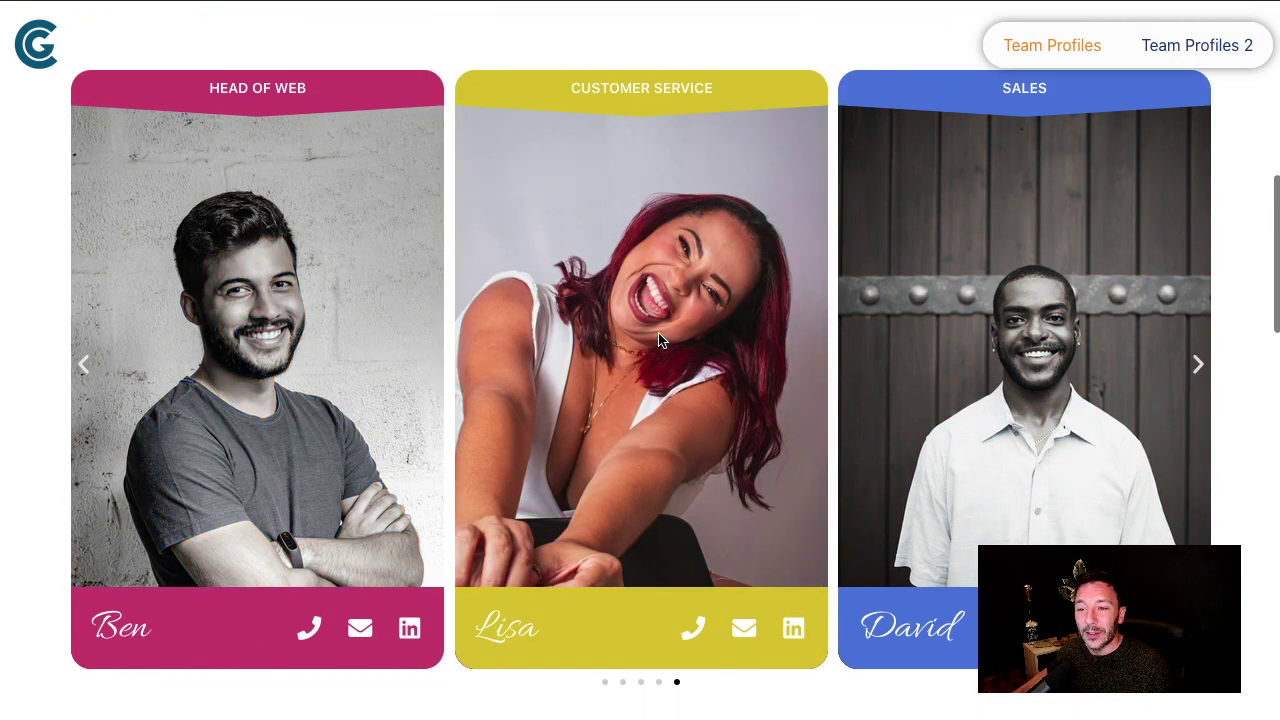
{"action": "scroll", "coordinate": [711, 335], "scroll_direction": "up", "scroll_amount": 10}
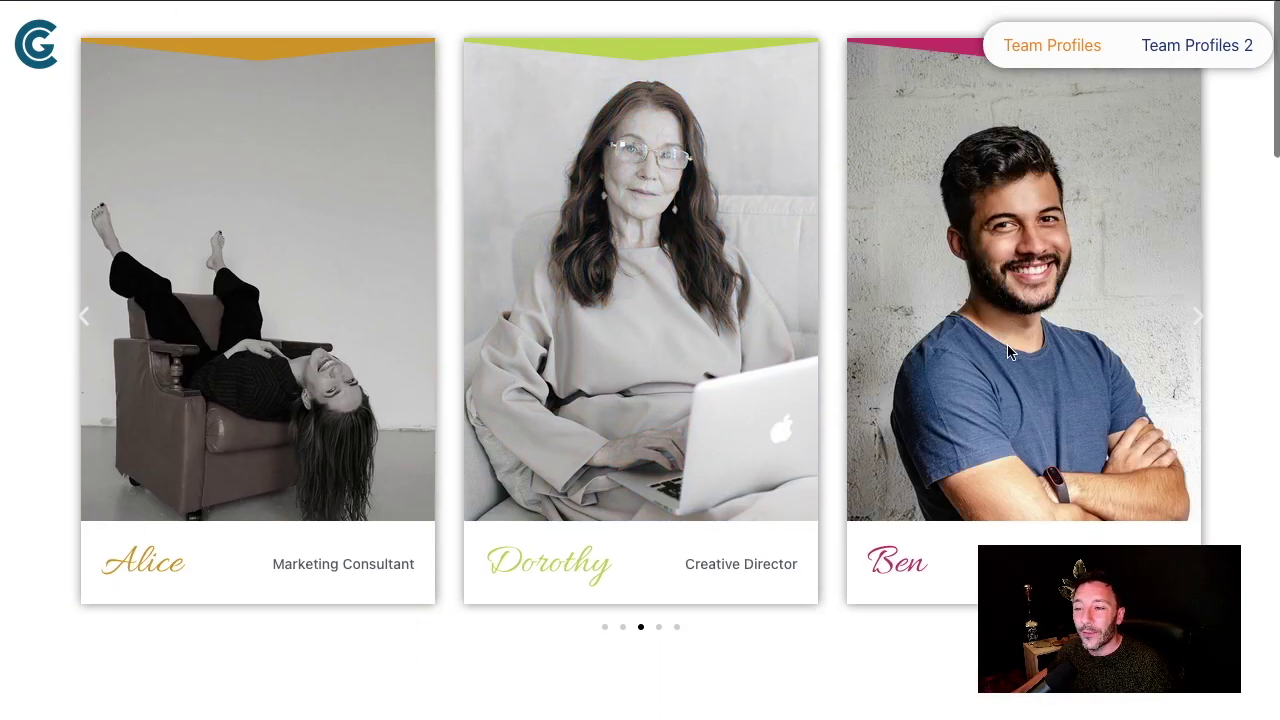
{"action": "scroll", "coordinate": [740, 310], "scroll_direction": "down", "scroll_amount": 10}
{"action": "scroll", "coordinate": [625, 337], "scroll_direction": "down", "scroll_amount": 1}
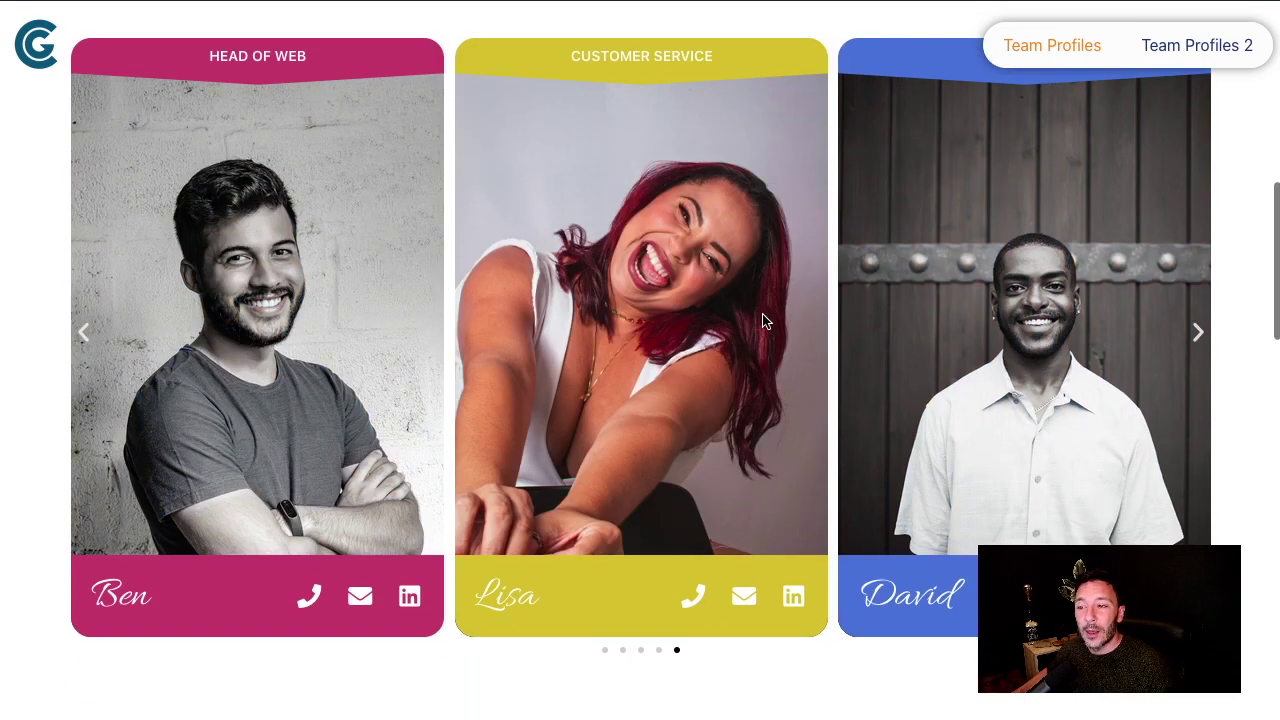
- Examine the dark-background team profile carousel and slide its cards sideways to check the name, role and contact icon layout
{"action": "scroll", "coordinate": [711, 340], "scroll_direction": "down", "scroll_amount": 10}
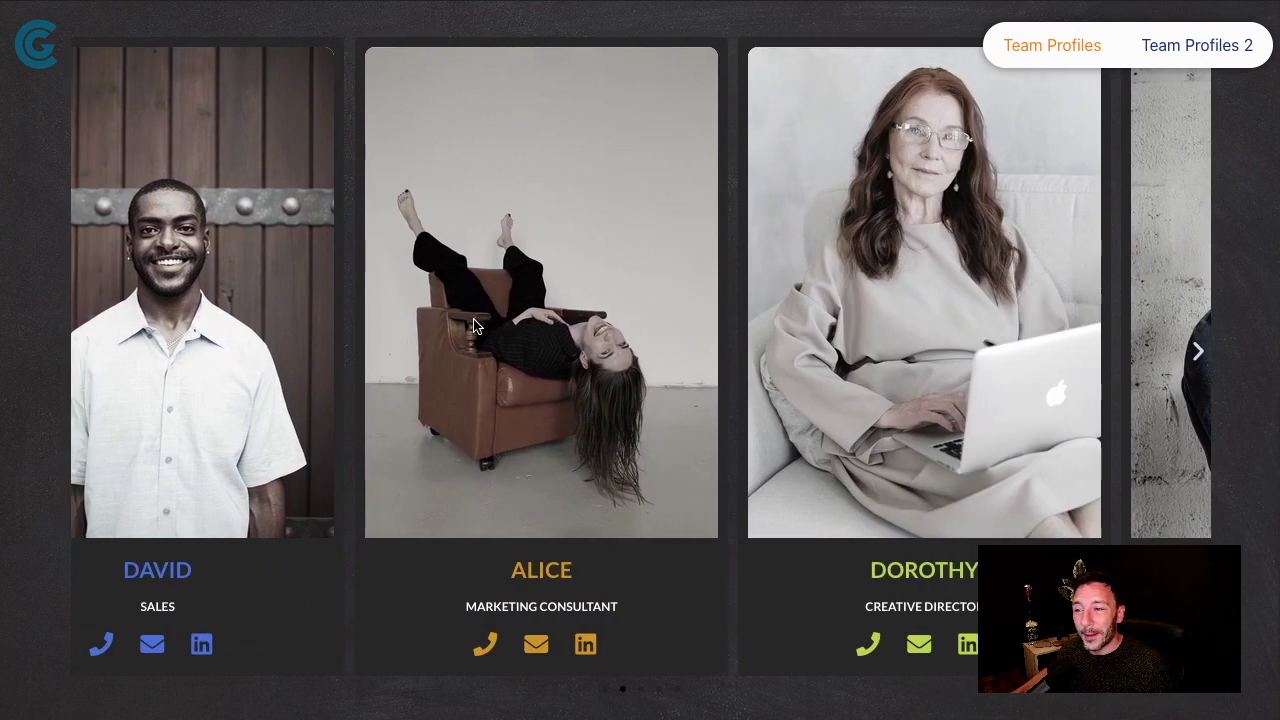
{"action": "left_click_drag", "start_coordinate": [475, 325], "coordinate": [577, 309]}
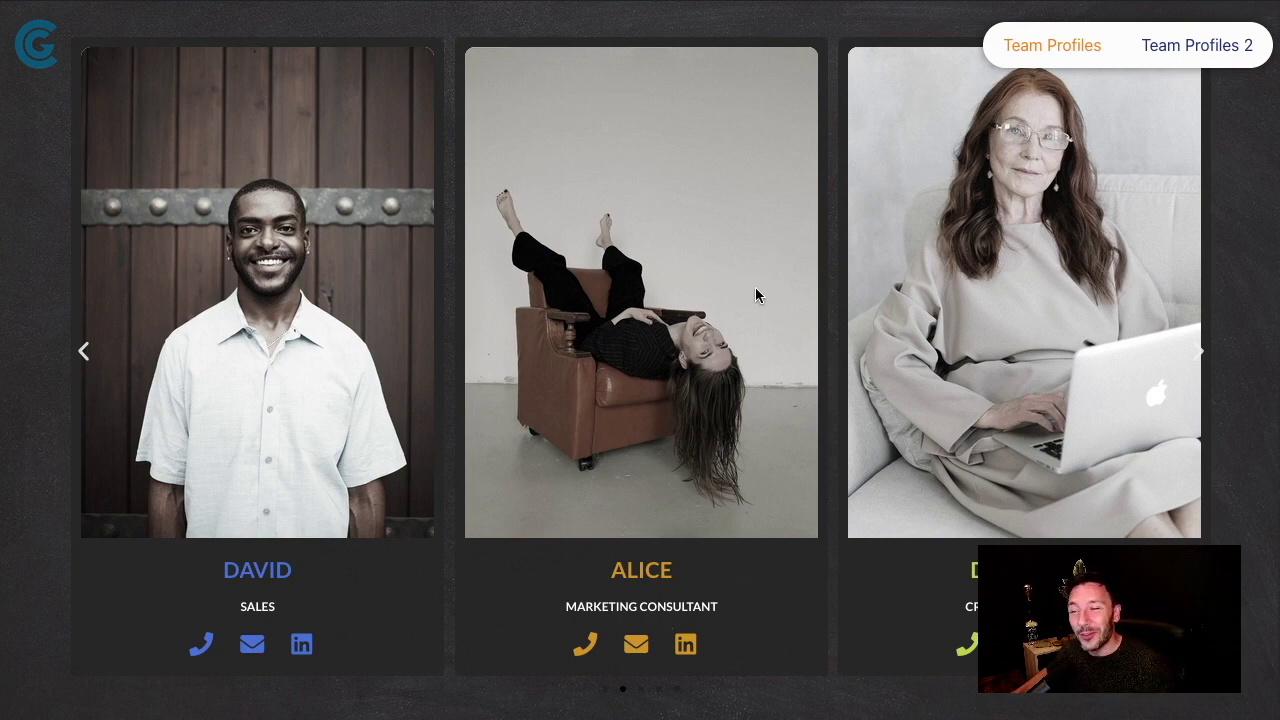
{"action": "scroll", "coordinate": [755, 290], "scroll_direction": "down", "scroll_amount": 8}
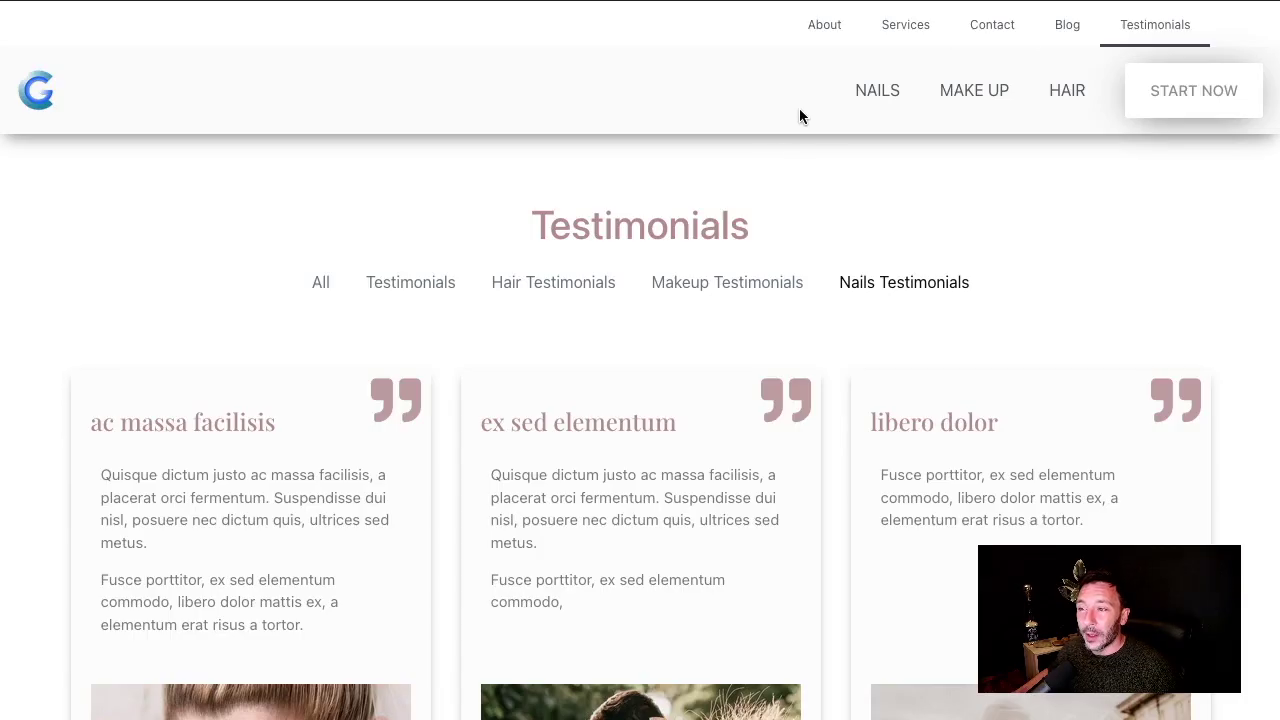
- Open the site's home page from the Testimonials page and examine the testimonial carousel in the hero section
{"action": "left_click", "coordinate": [41, 96]}
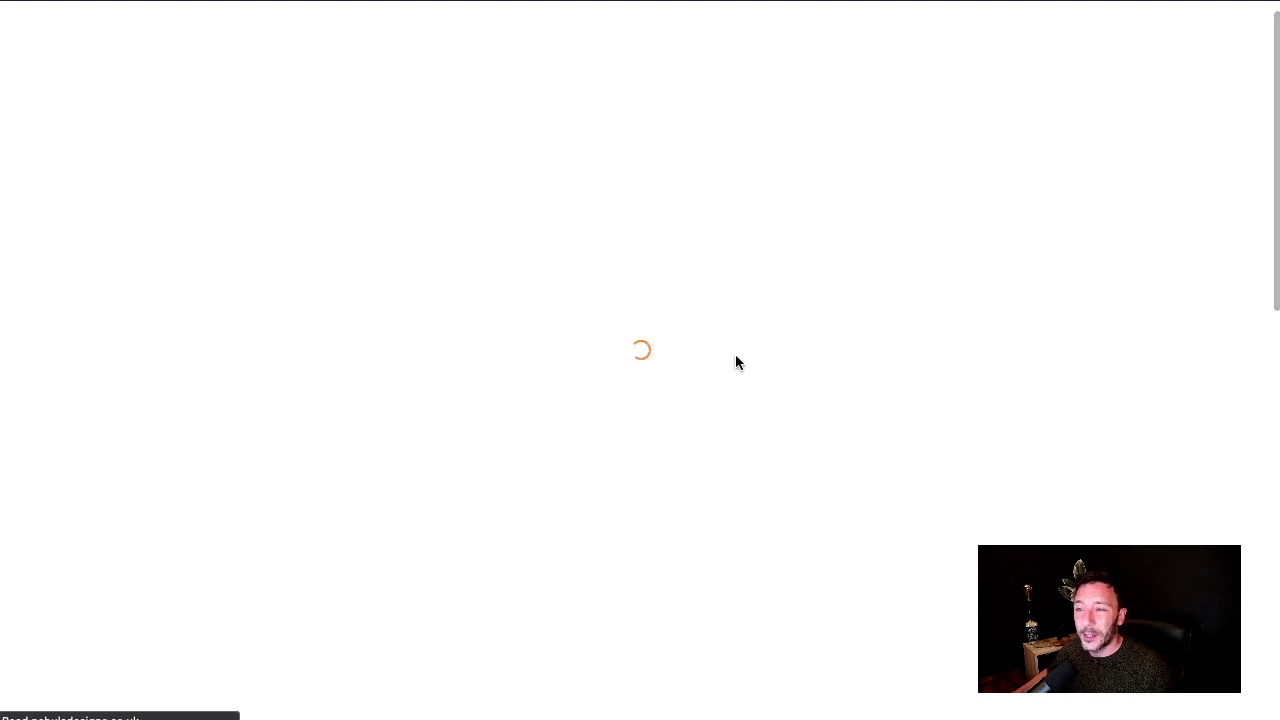
{"action": "scroll", "coordinate": [735, 295], "scroll_direction": "down", "scroll_amount": 3}
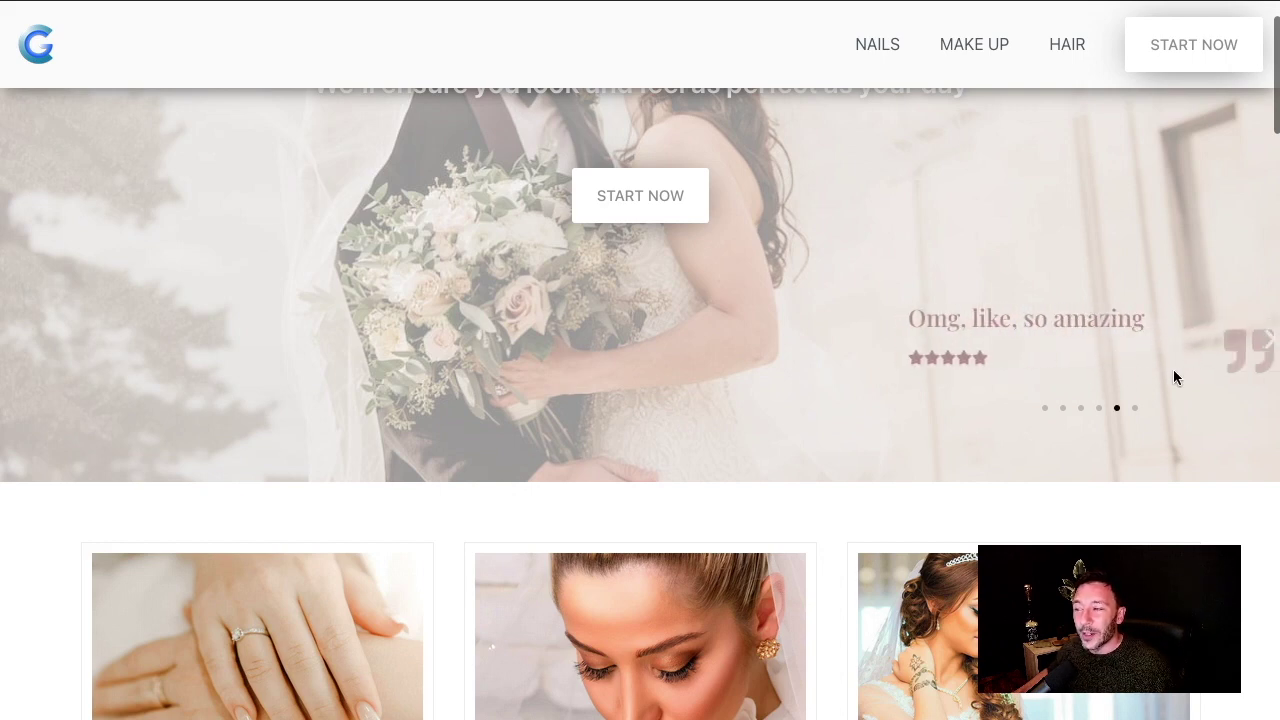
{"action": "scroll", "coordinate": [1066, 348], "scroll_direction": "up", "scroll_amount": 1}
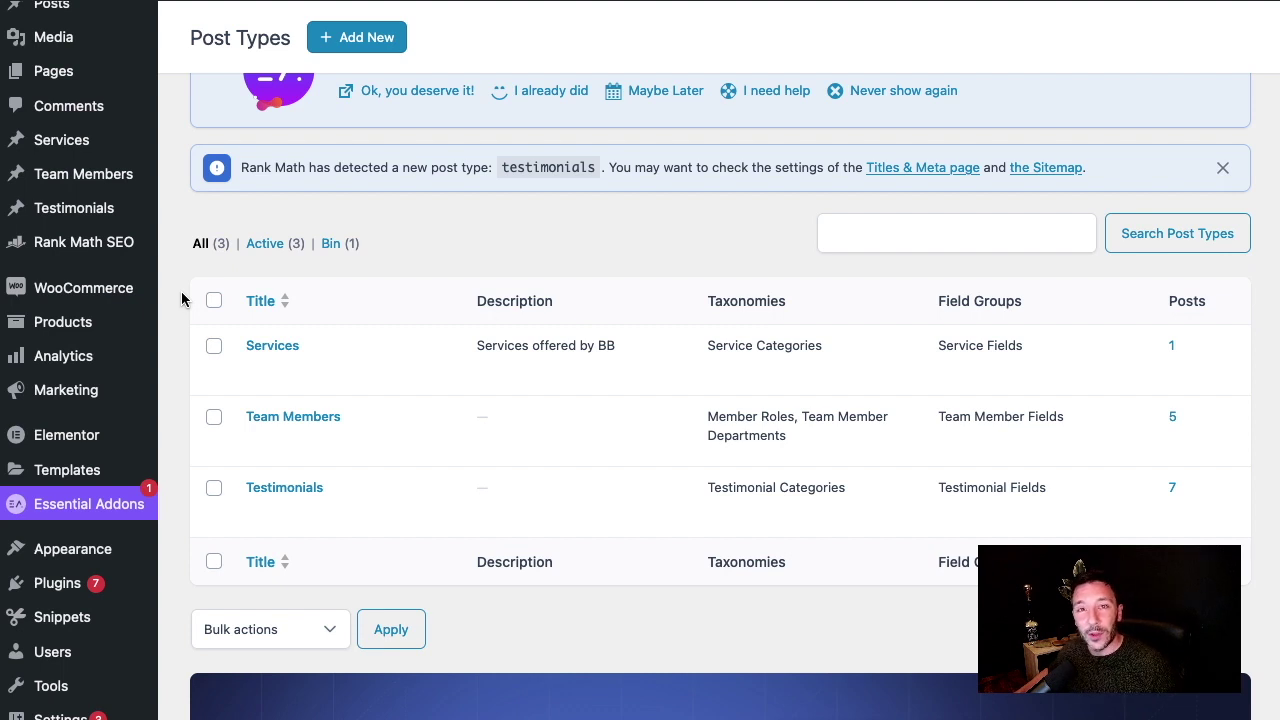
- Examine the Team Member Fields group of the Team Members post type, reviewing the labels, names and types of its fields
{"action": "mouse_move", "coordinate": [280, 432]}
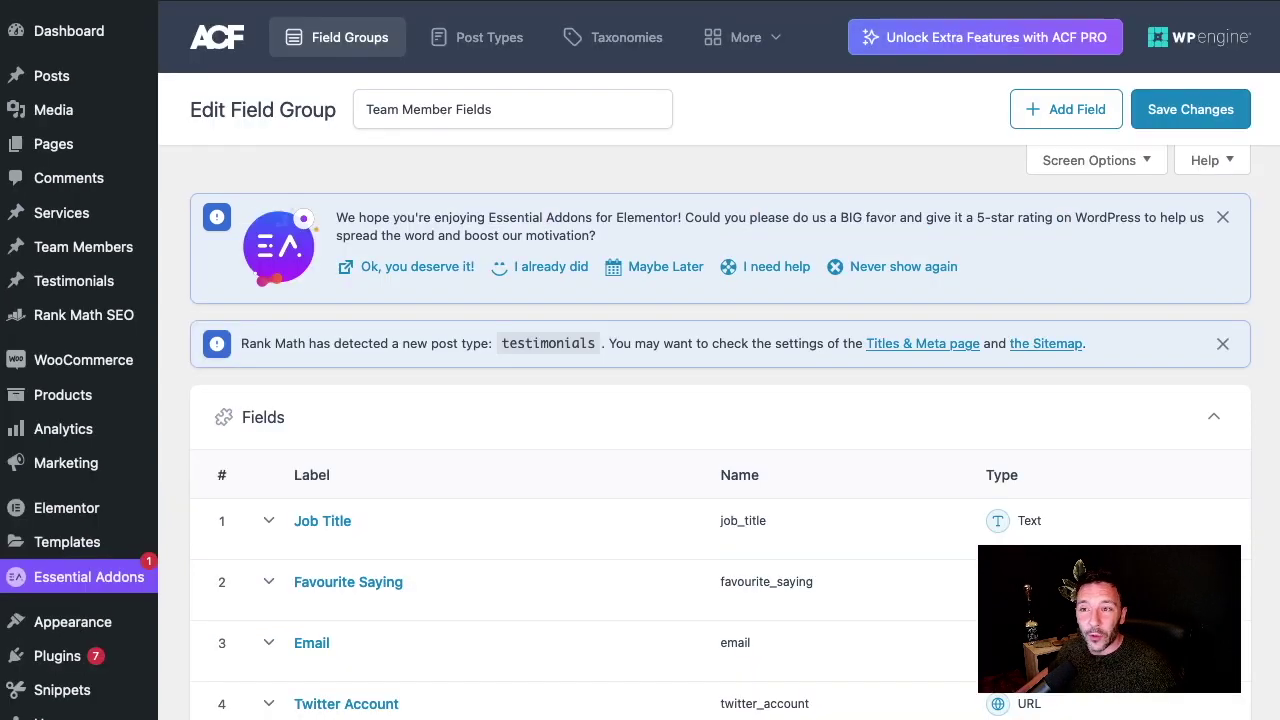
{"action": "scroll", "coordinate": [373, 438], "scroll_direction": "down", "scroll_amount": 5}
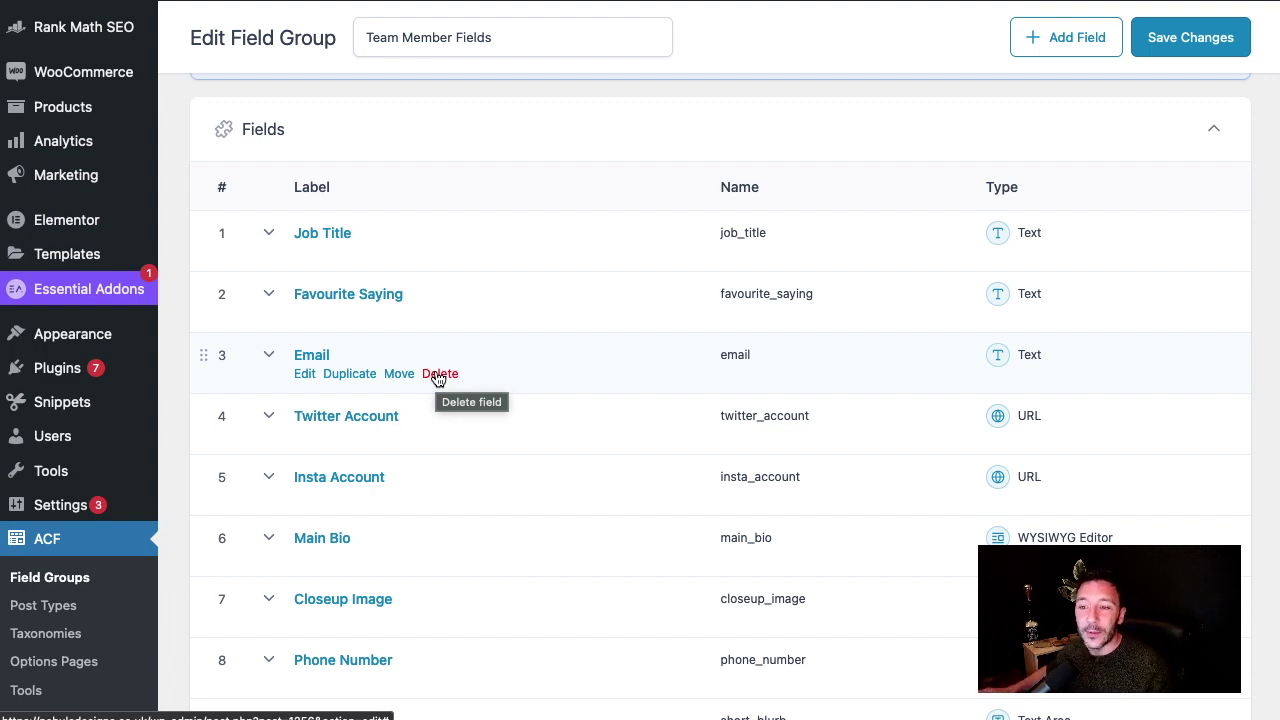
{"action": "scroll", "coordinate": [345, 262], "scroll_direction": "down", "scroll_amount": 1}
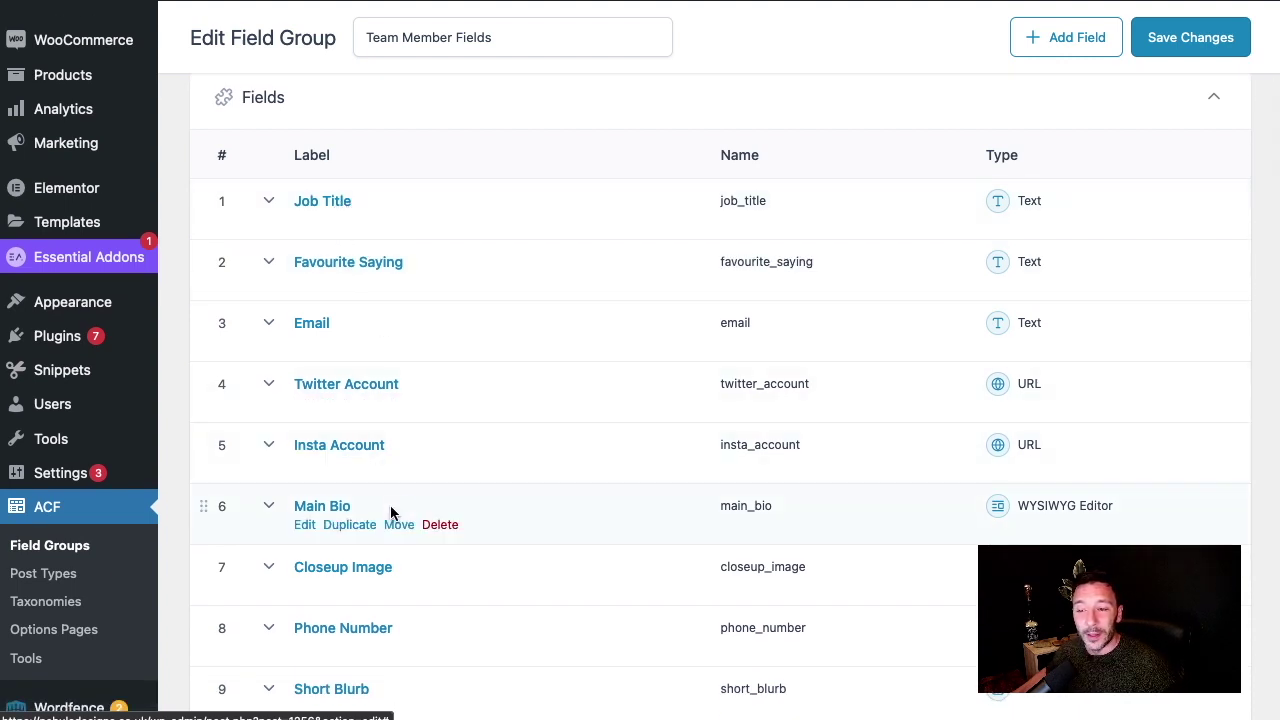
{"action": "scroll", "coordinate": [391, 508], "scroll_direction": "down", "scroll_amount": 3}
{"action": "scroll", "coordinate": [355, 324], "scroll_direction": "up", "scroll_amount": 2}
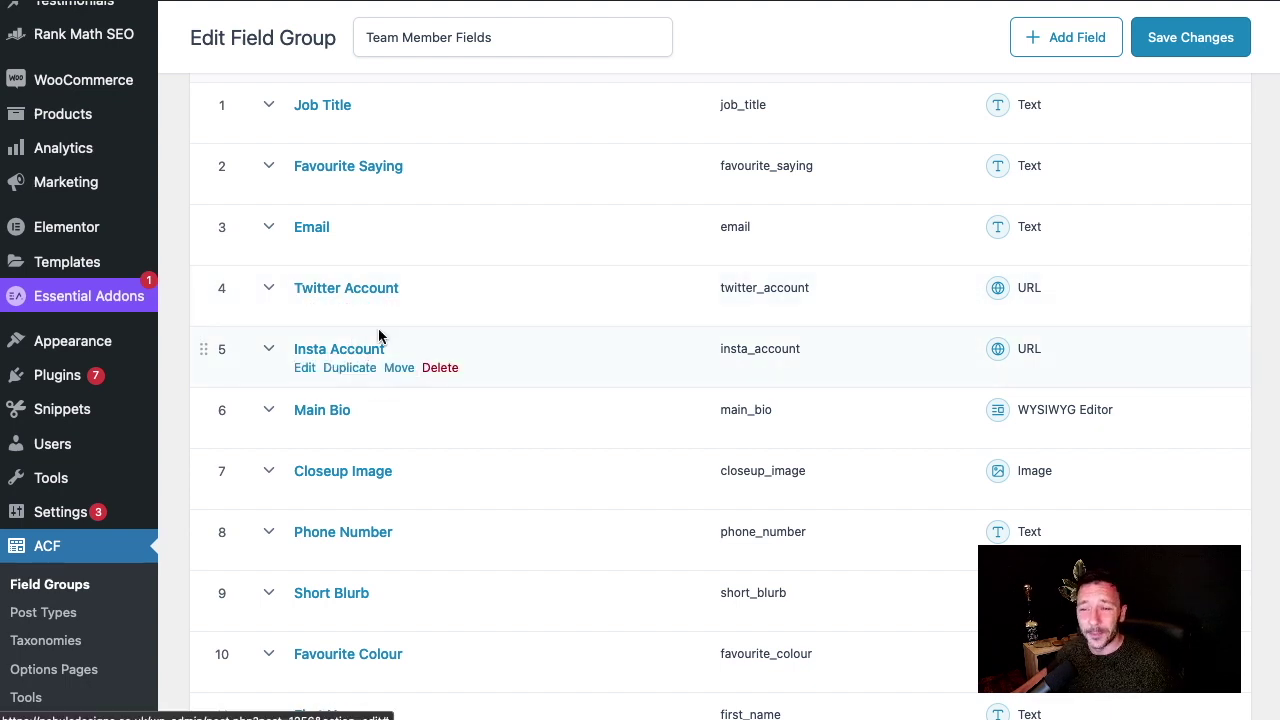
{"action": "scroll", "coordinate": [380, 340], "scroll_direction": "up", "scroll_amount": 2}
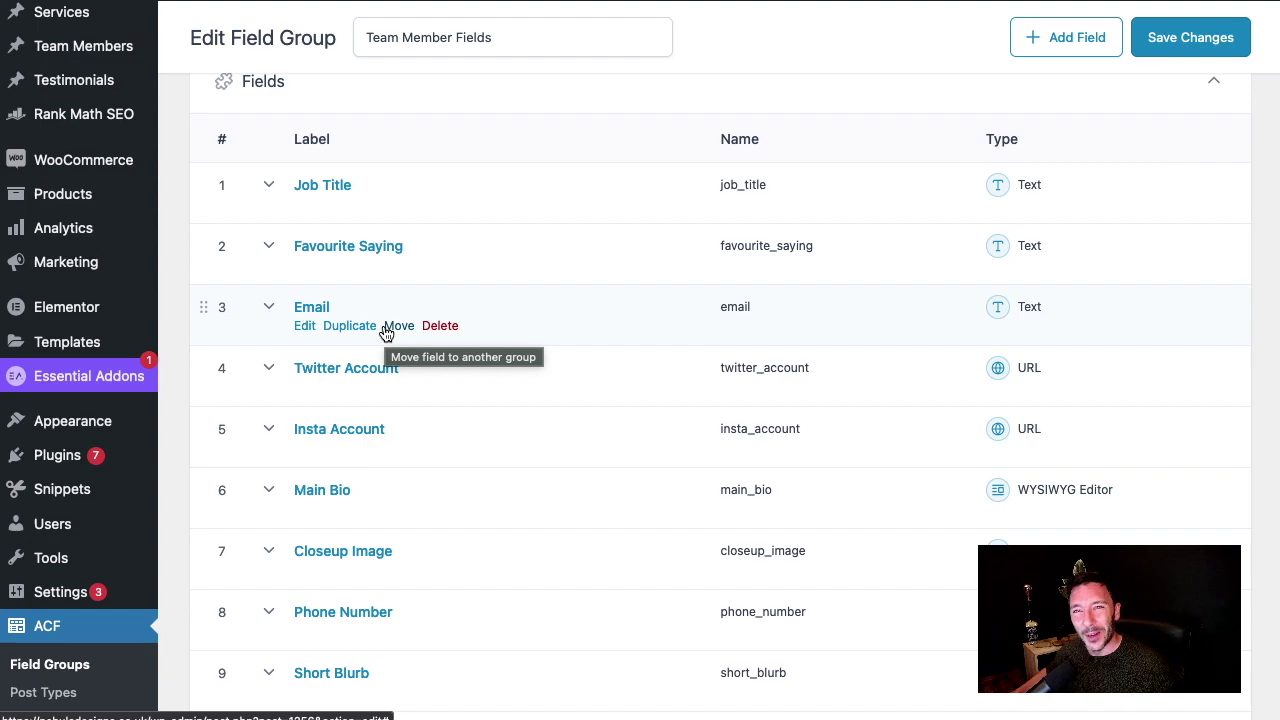
{"action": "scroll", "coordinate": [391, 297], "scroll_direction": "down", "scroll_amount": 5}
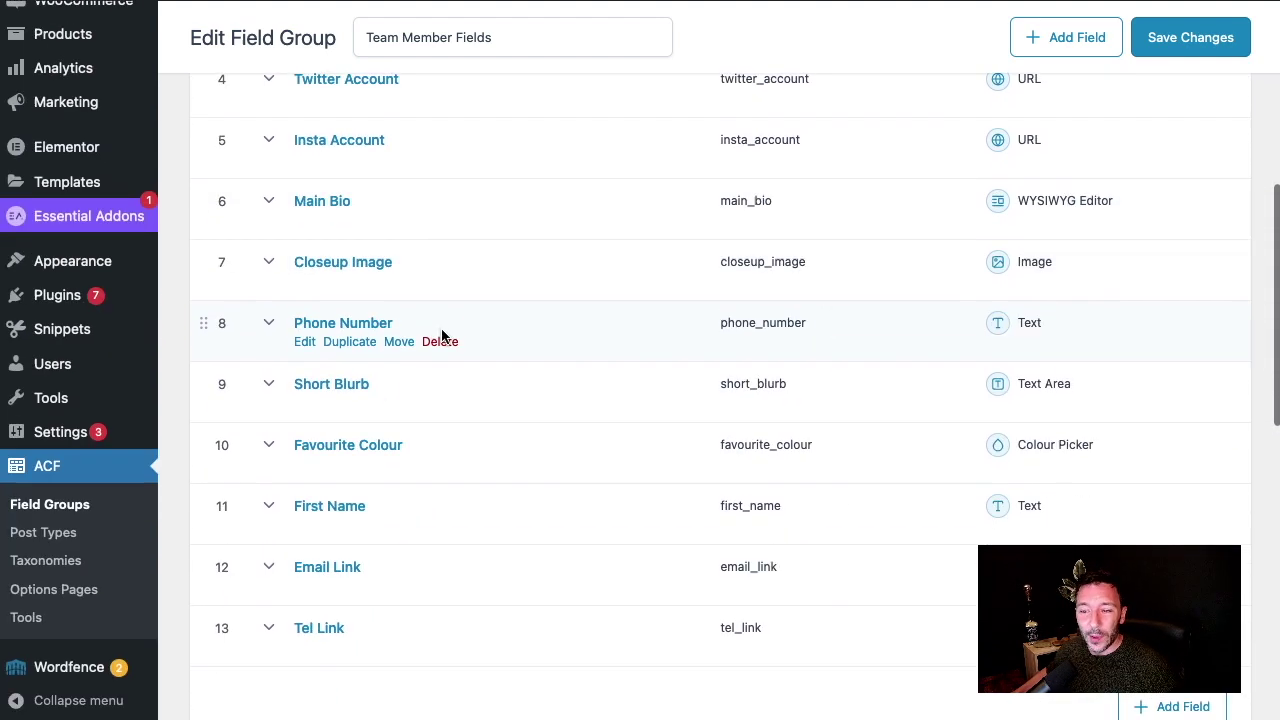
{"action": "scroll", "coordinate": [442, 336], "scroll_direction": "down", "scroll_amount": 2}
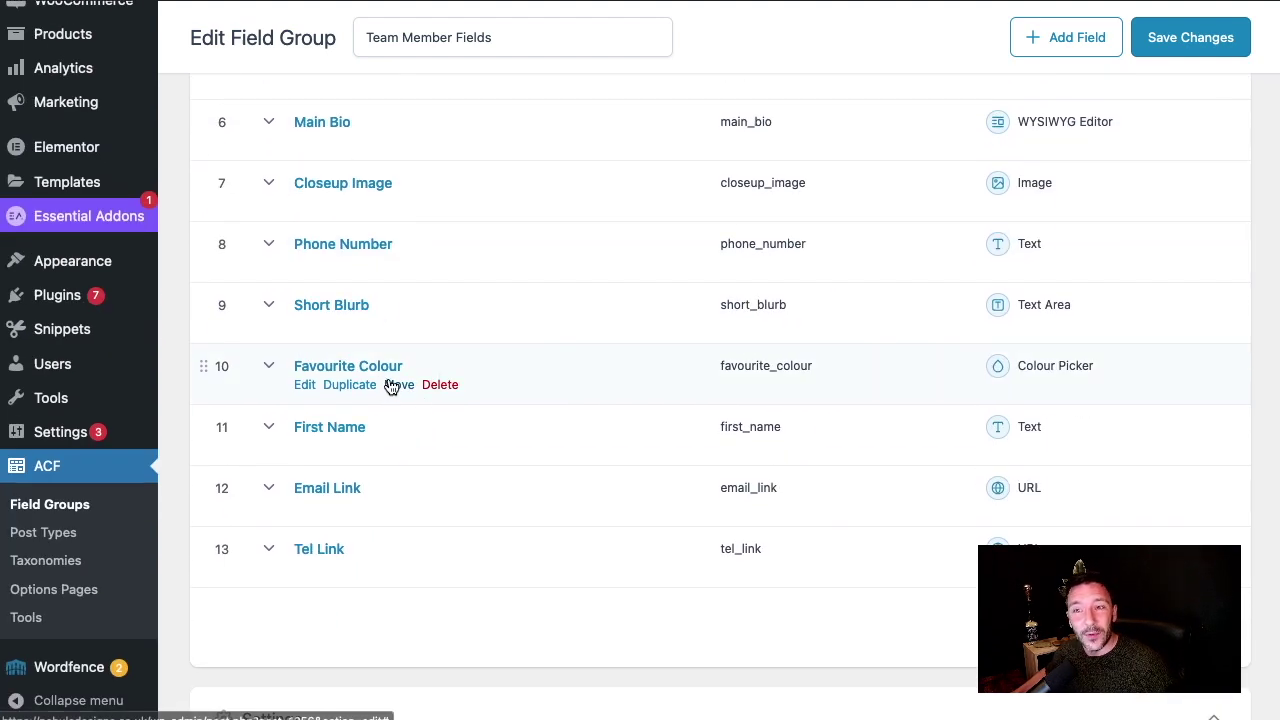
{"action": "scroll", "coordinate": [391, 386], "scroll_direction": "up", "scroll_amount": 6}
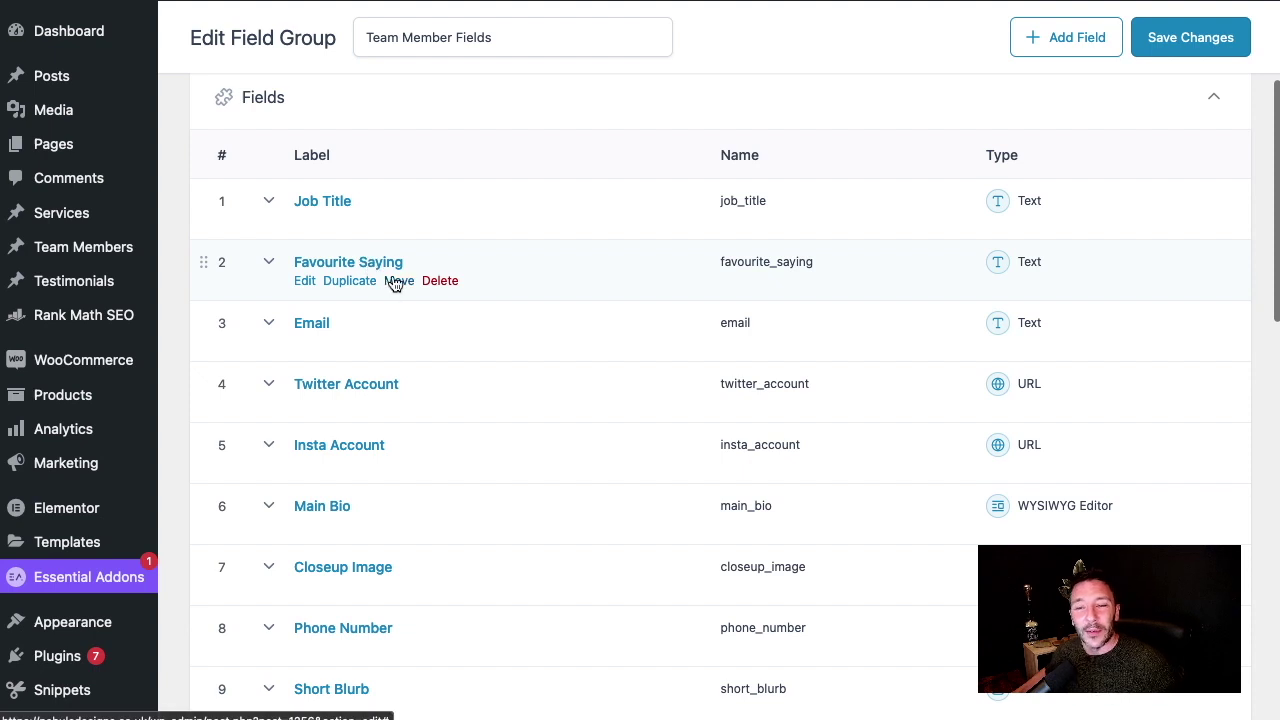
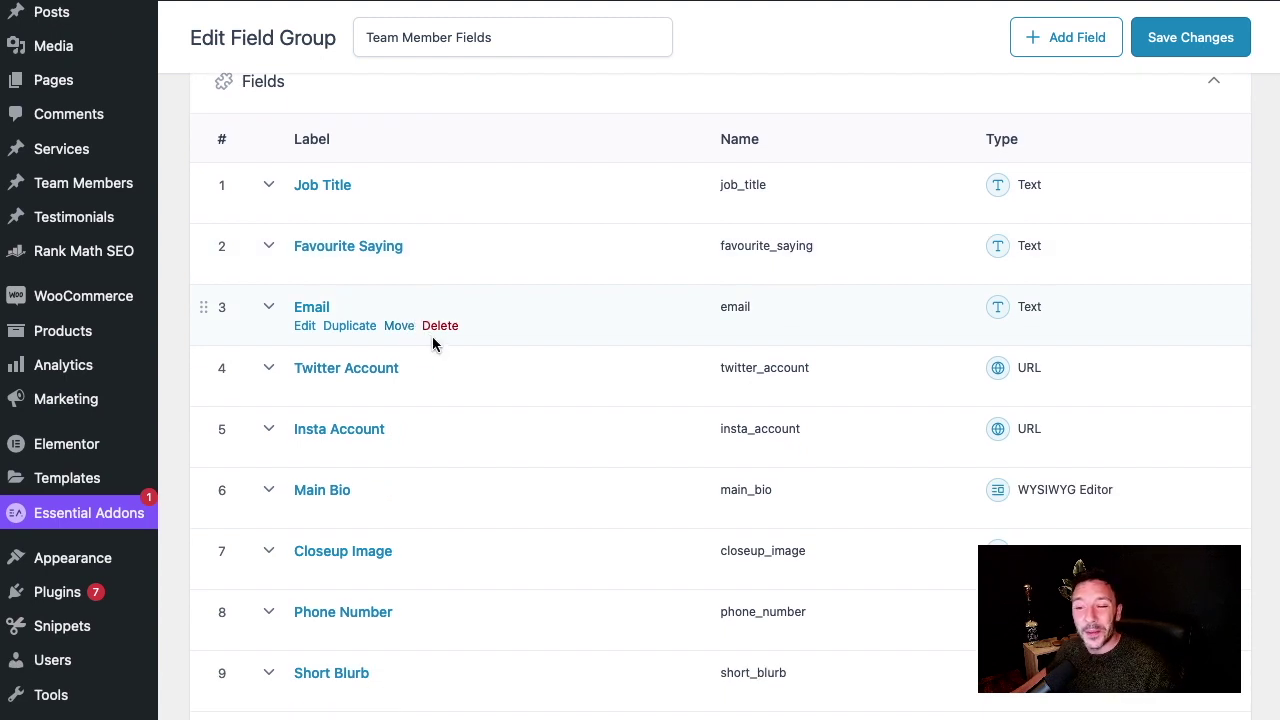
{"action": "scroll", "coordinate": [415, 264], "scroll_direction": "up", "scroll_amount": 3}
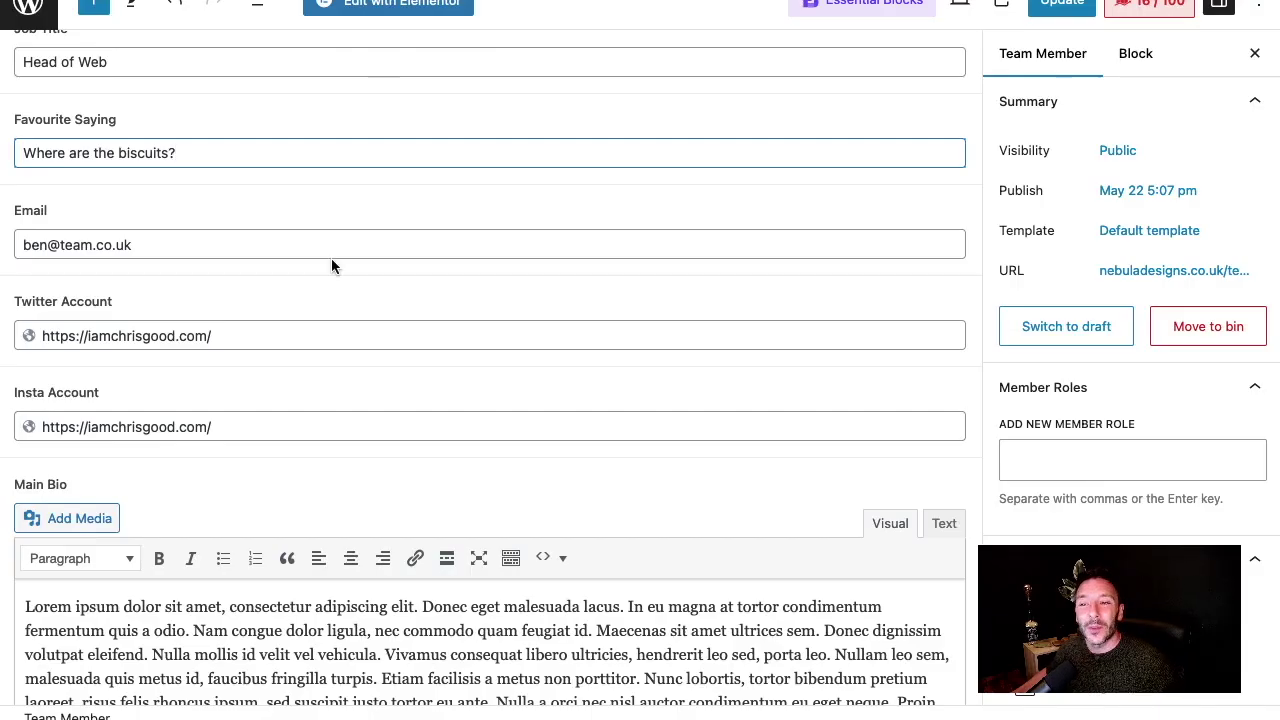
- Examine the existing Head of Web team member entry, from its title and custom fields to the department, closeup image and short blurb
{"action": "scroll", "coordinate": [332, 259], "scroll_direction": "down", "scroll_amount": 6}
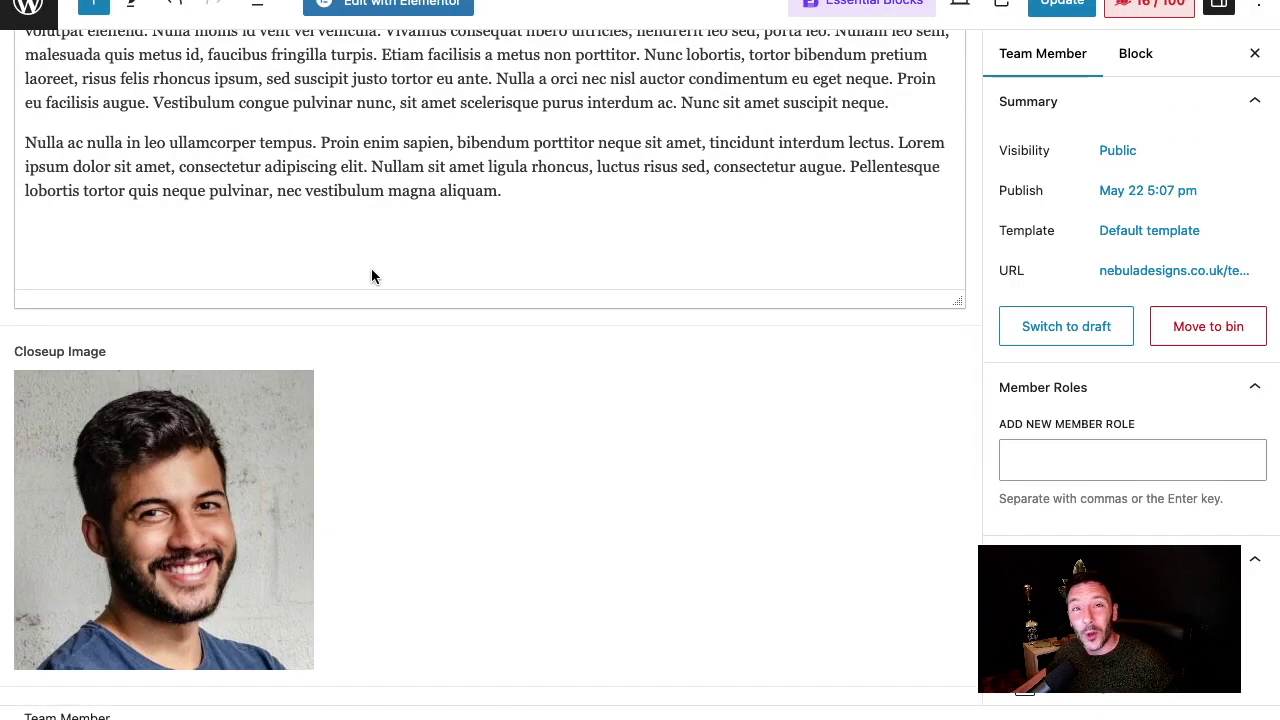
{"action": "scroll", "coordinate": [371, 270], "scroll_direction": "down", "scroll_amount": 3}
{"action": "scroll", "coordinate": [350, 258], "scroll_direction": "up", "scroll_amount": 9}
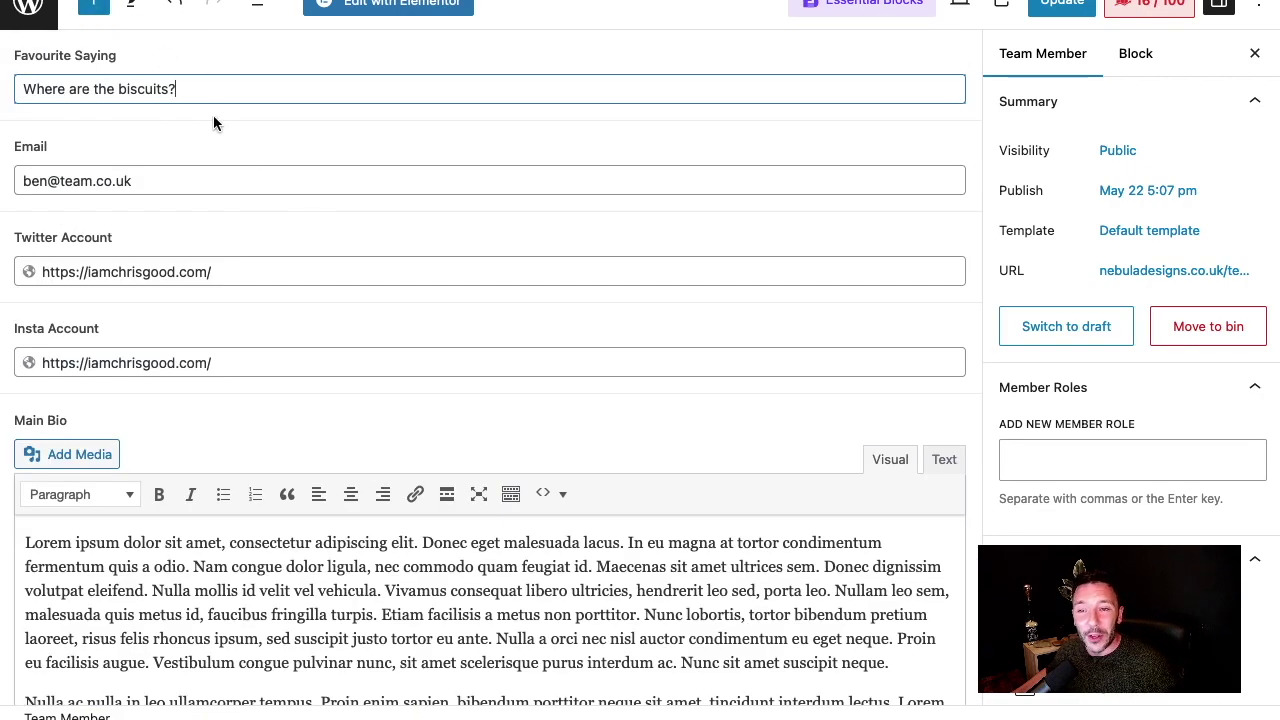
{"action": "scroll", "coordinate": [218, 103], "scroll_direction": "up", "scroll_amount": 2}
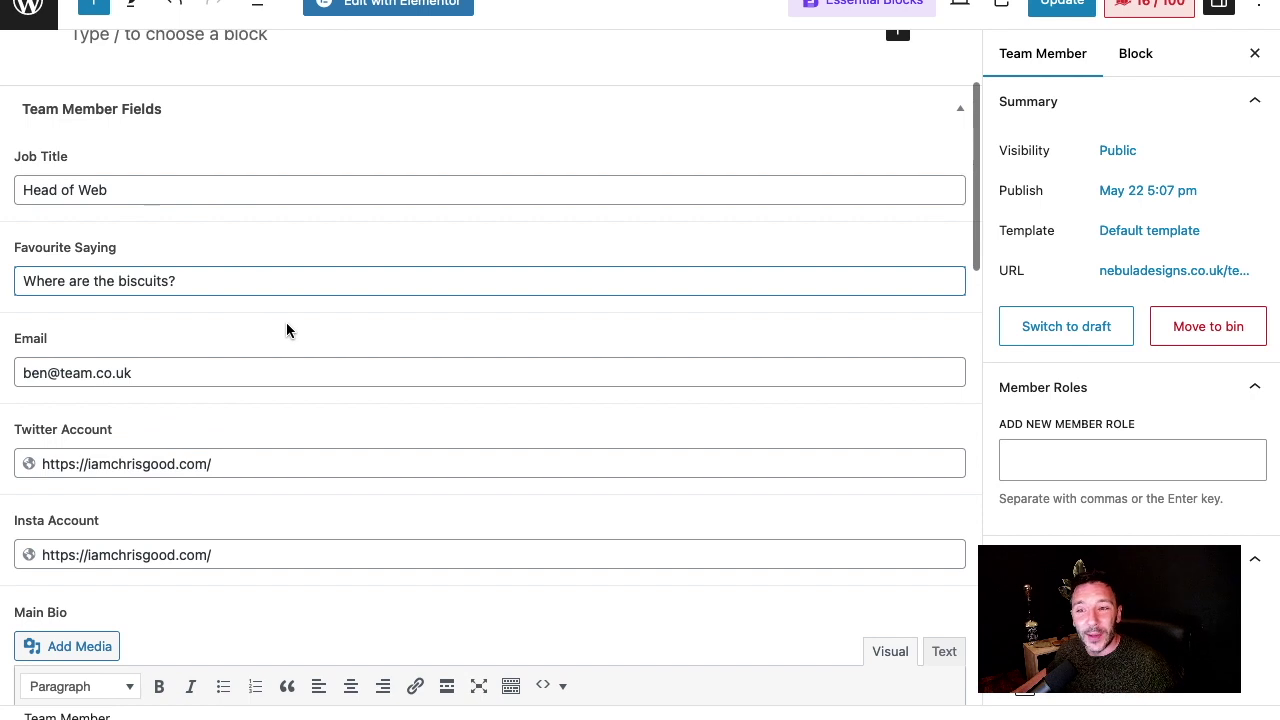
{"action": "scroll", "coordinate": [280, 331], "scroll_direction": "up", "scroll_amount": 2}
{"action": "scroll", "coordinate": [1100, 436], "scroll_direction": "down", "scroll_amount": 3}
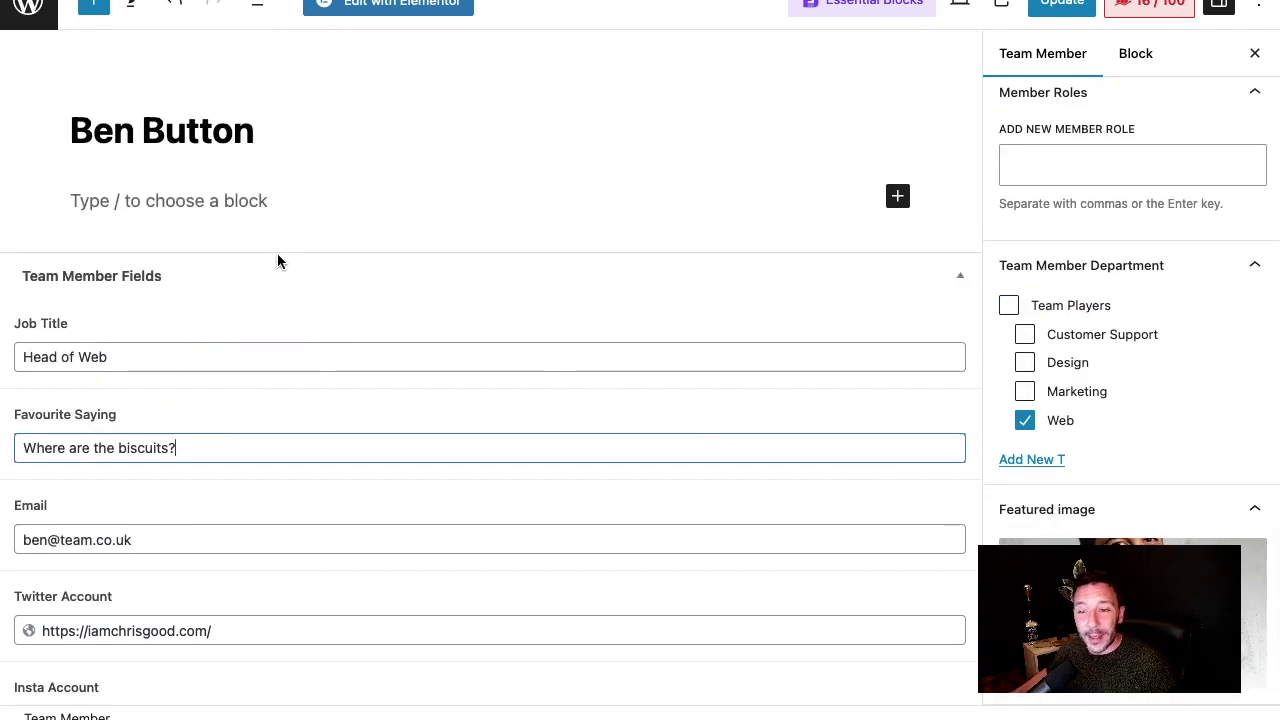
{"action": "scroll", "coordinate": [126, 329], "scroll_direction": "down", "scroll_amount": 2}
{"action": "scroll", "coordinate": [179, 249], "scroll_direction": "down", "scroll_amount": 6}
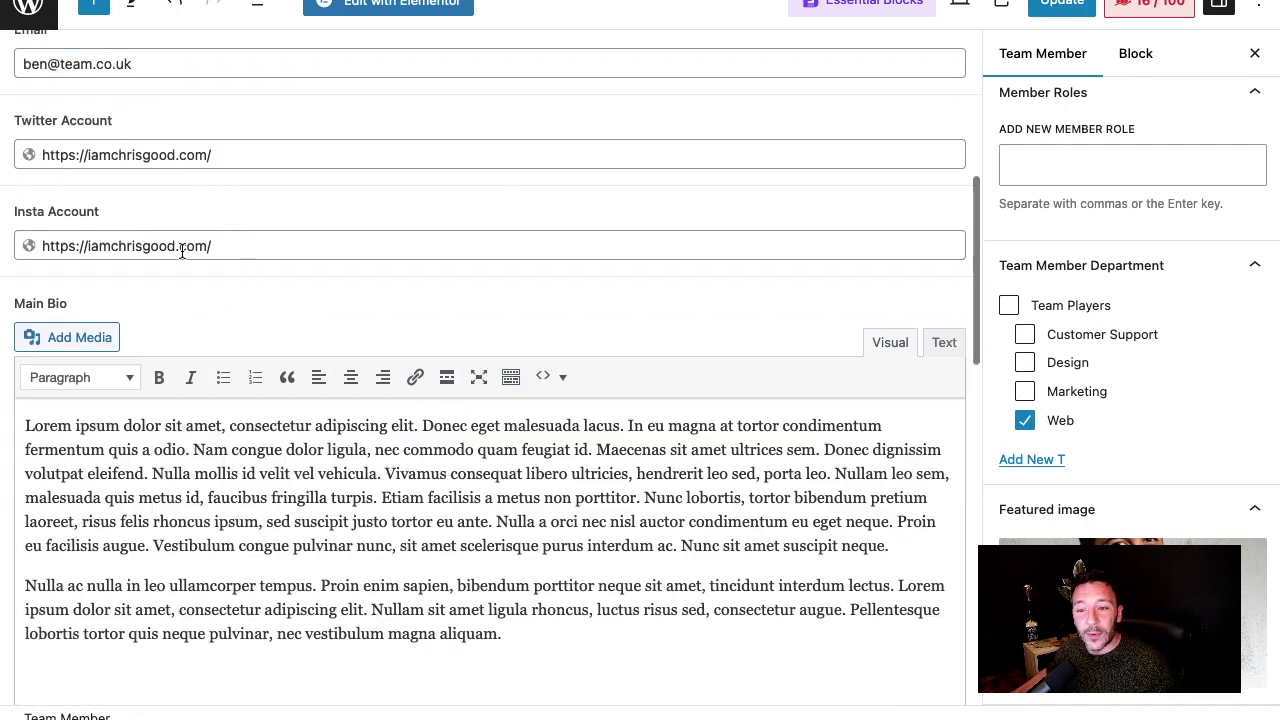
{"action": "scroll", "coordinate": [214, 268], "scroll_direction": "down", "scroll_amount": 4}
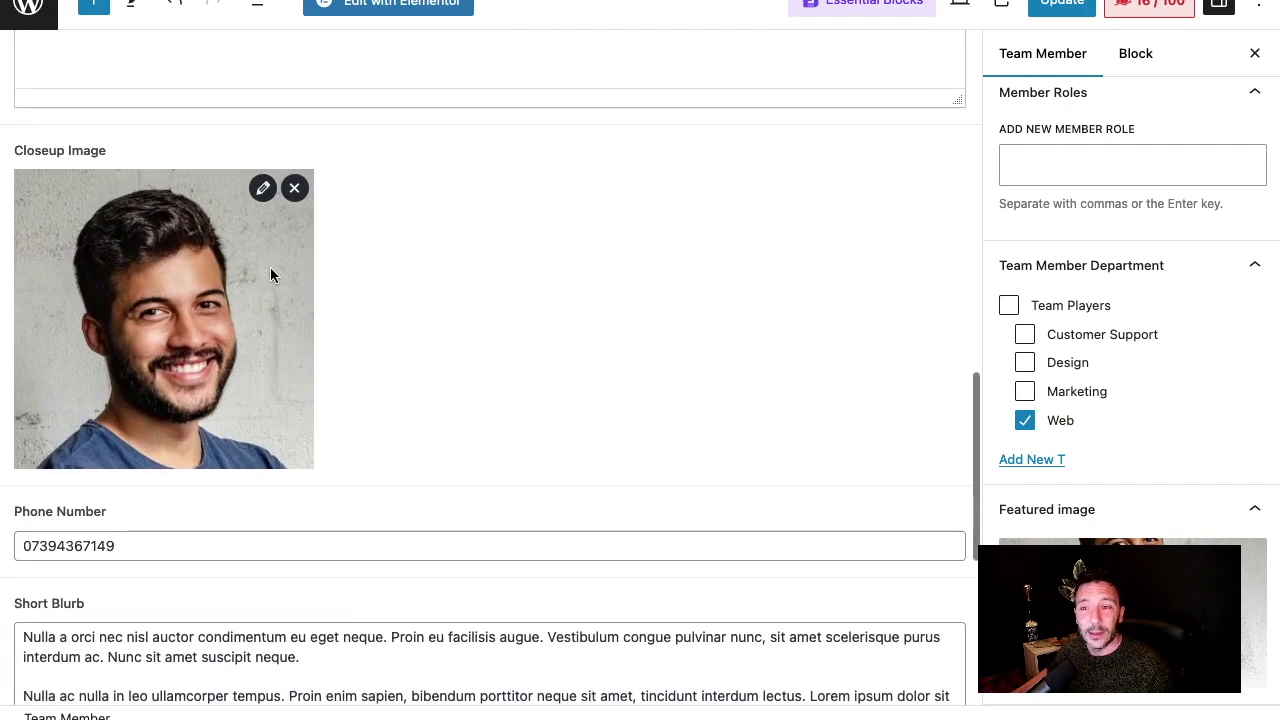
{"action": "scroll", "coordinate": [270, 275], "scroll_direction": "up", "scroll_amount": 2}
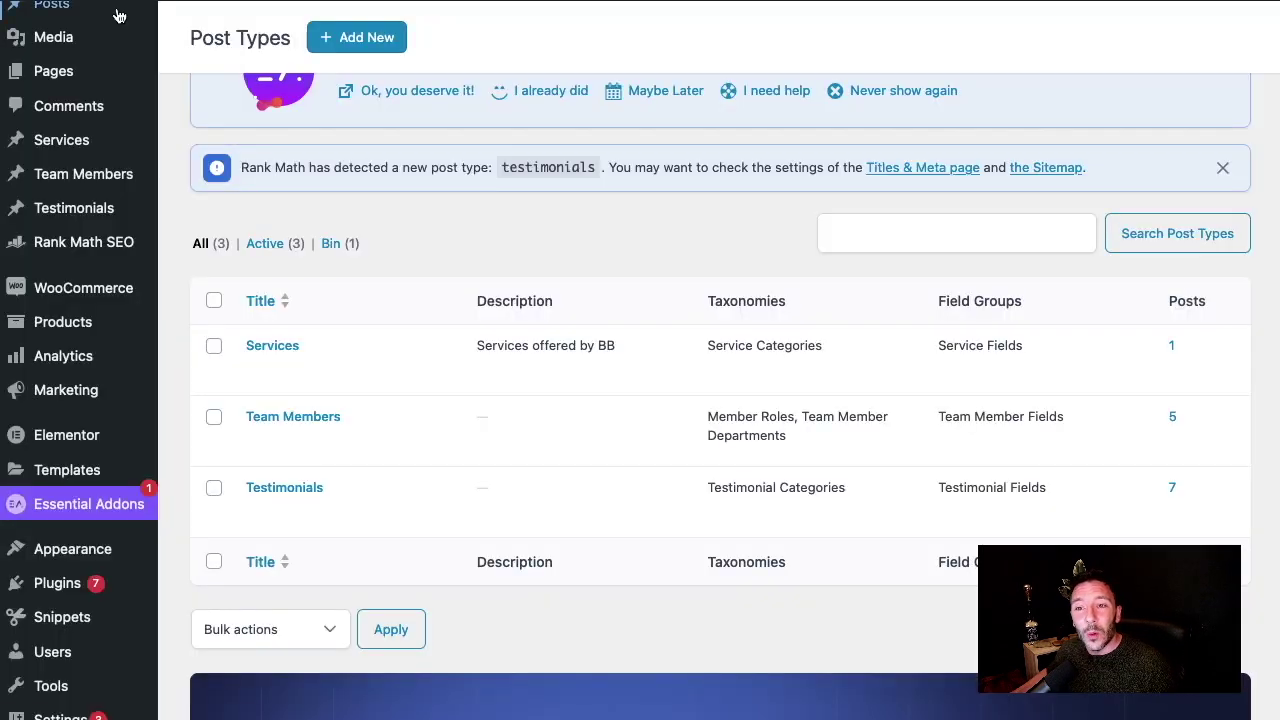
- Open a blank new Team Member entry and compare its empty custom fields with the filled-in Head of Web entry
{"action": "scroll", "coordinate": [117, 15], "scroll_direction": "up", "scroll_amount": 2}
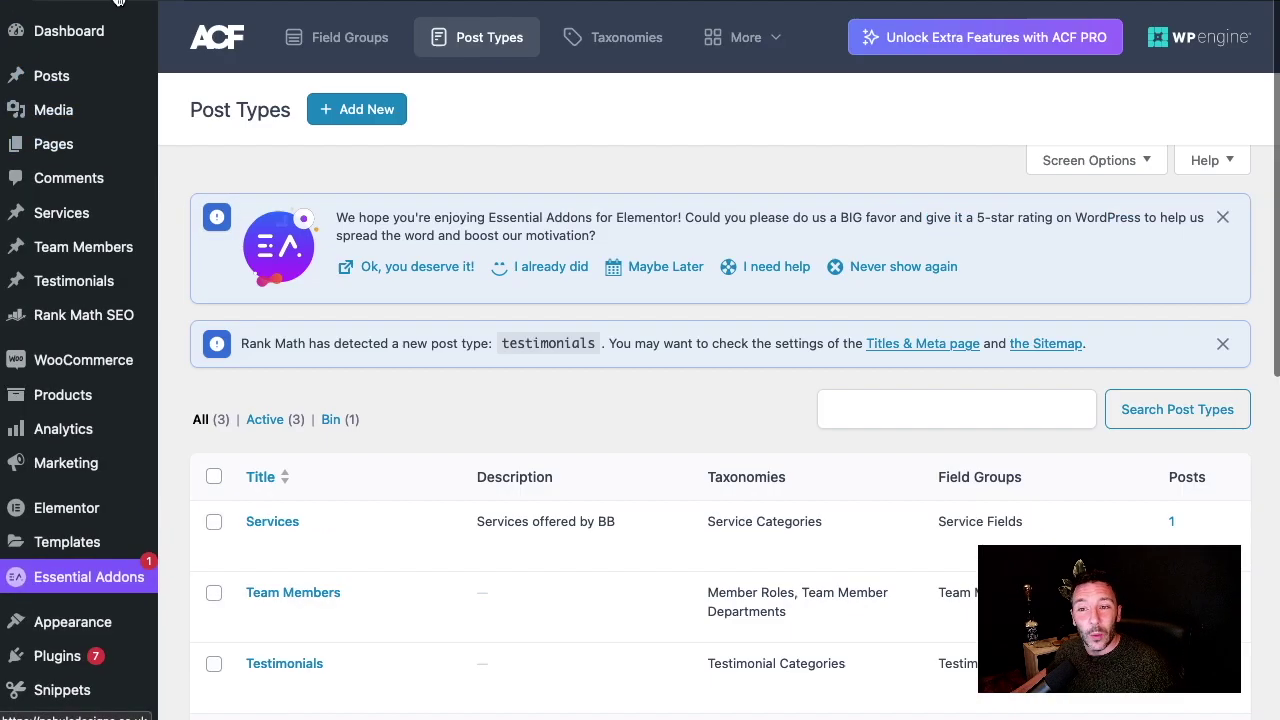
{"action": "mouse_move", "coordinate": [85, 249]}
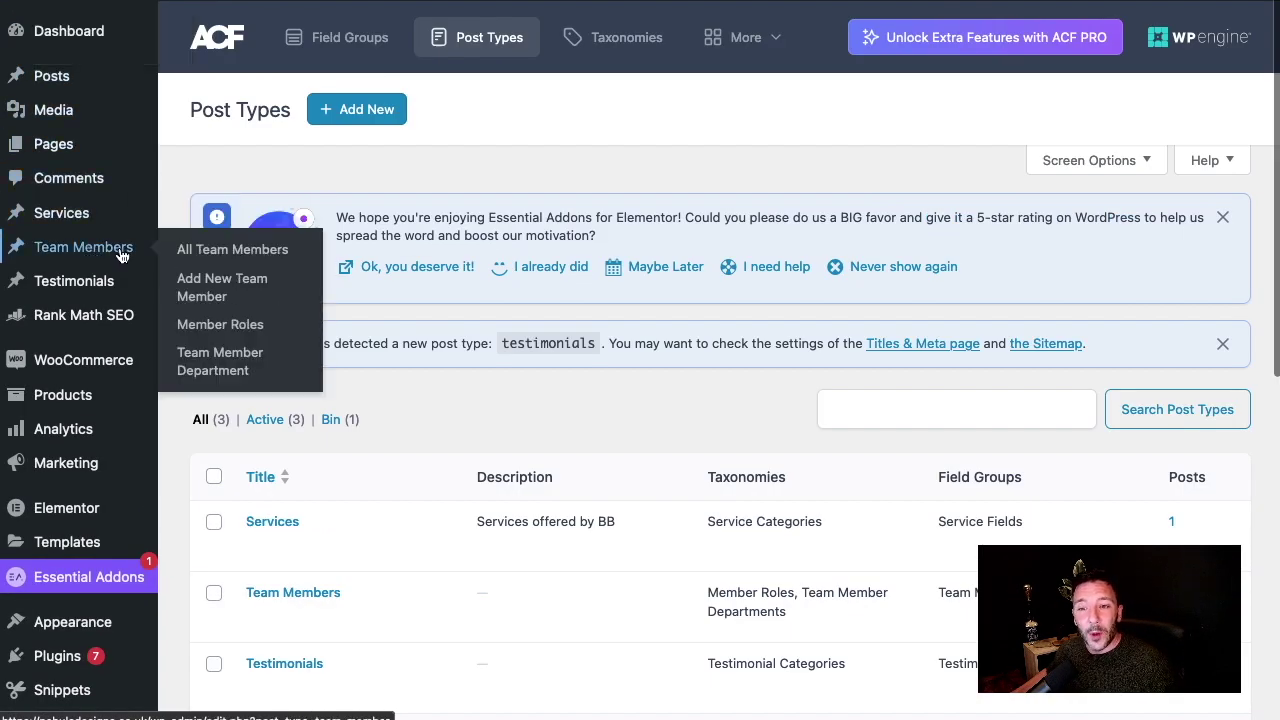
{"action": "left_click", "coordinate": [216, 289]}
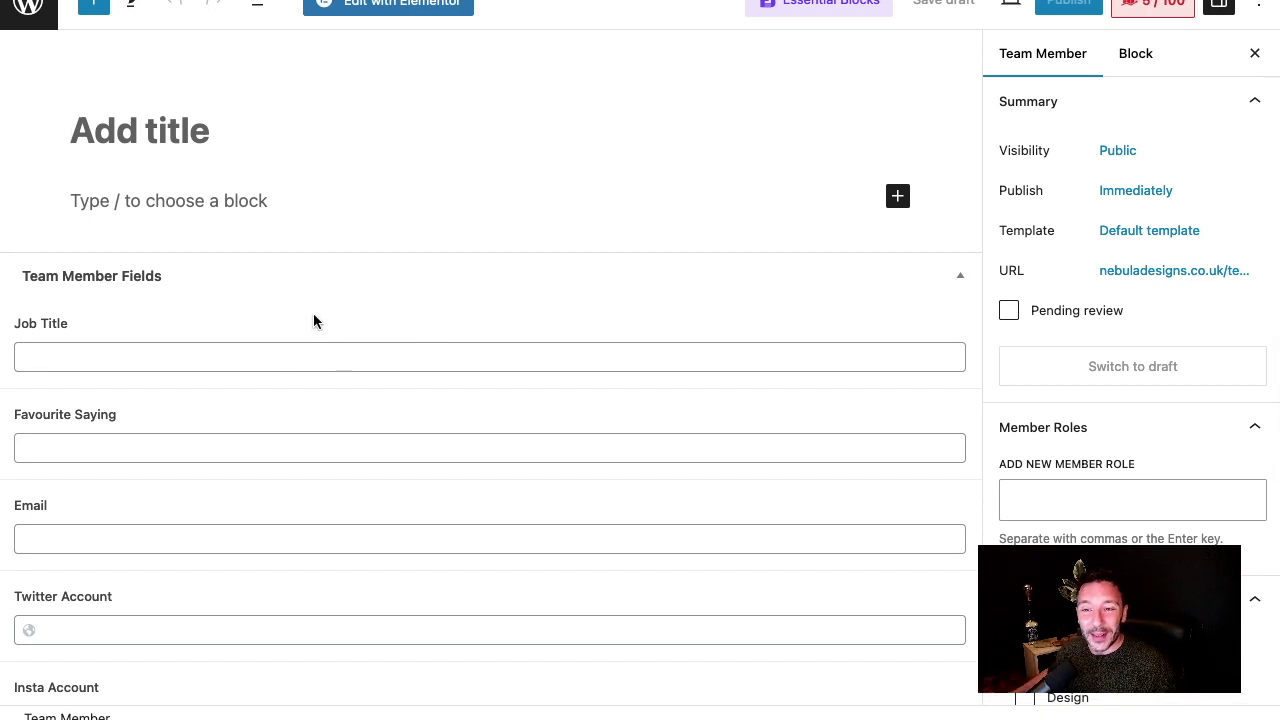
{"action": "scroll", "coordinate": [203, 277], "scroll_direction": "down", "scroll_amount": 5}
{"action": "scroll", "coordinate": [216, 228], "scroll_direction": "down", "scroll_amount": 15}
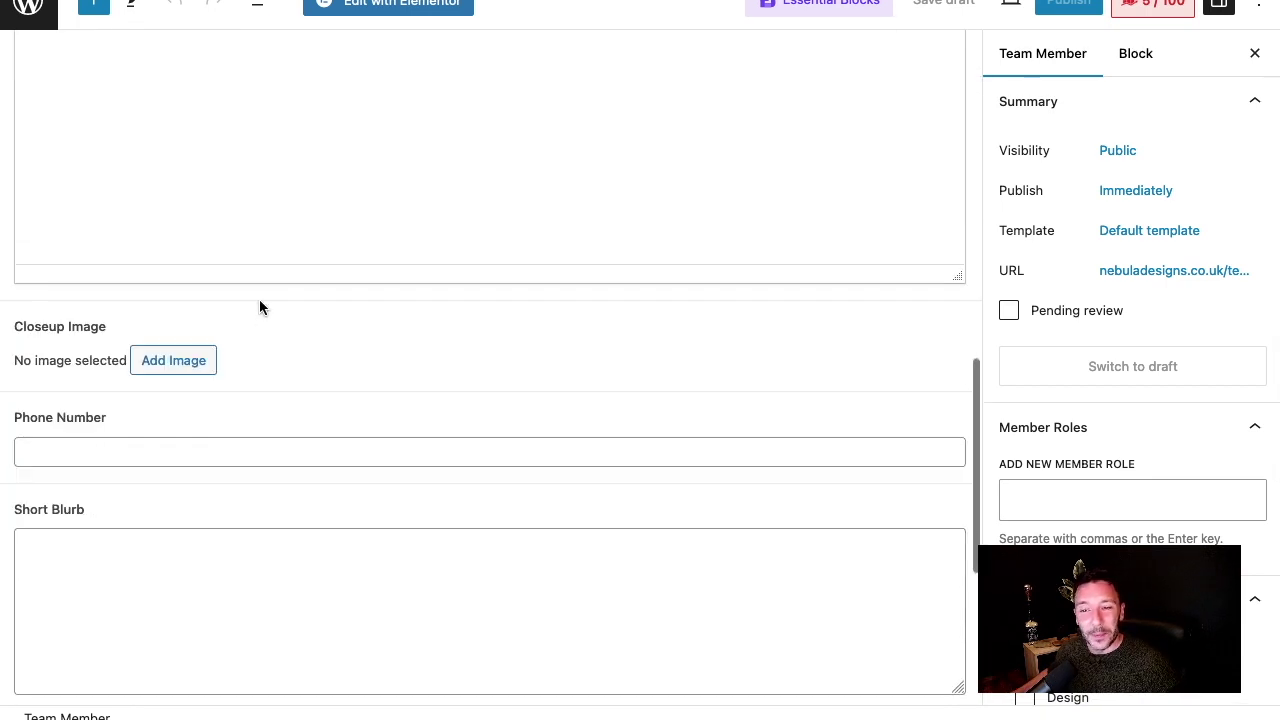
{"action": "scroll", "coordinate": [291, 317], "scroll_direction": "up", "scroll_amount": 20}
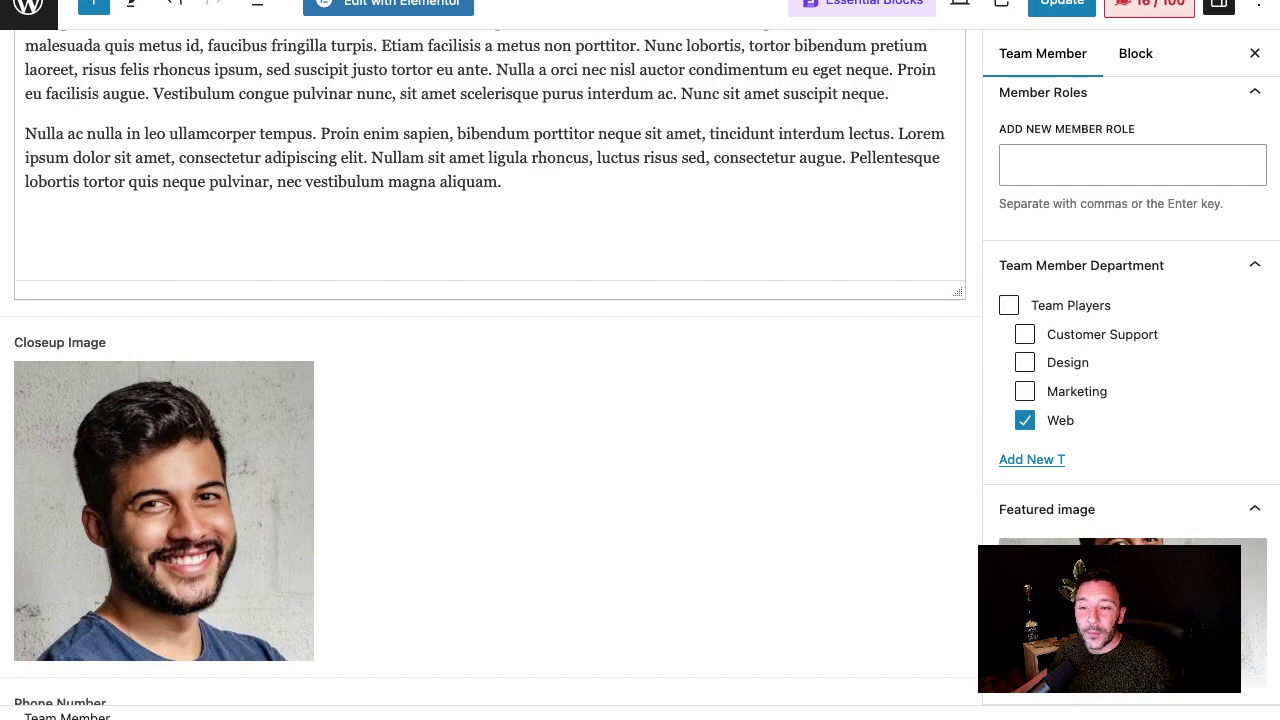
{"action": "scroll", "coordinate": [391, 225], "scroll_direction": "up", "scroll_amount": 10}
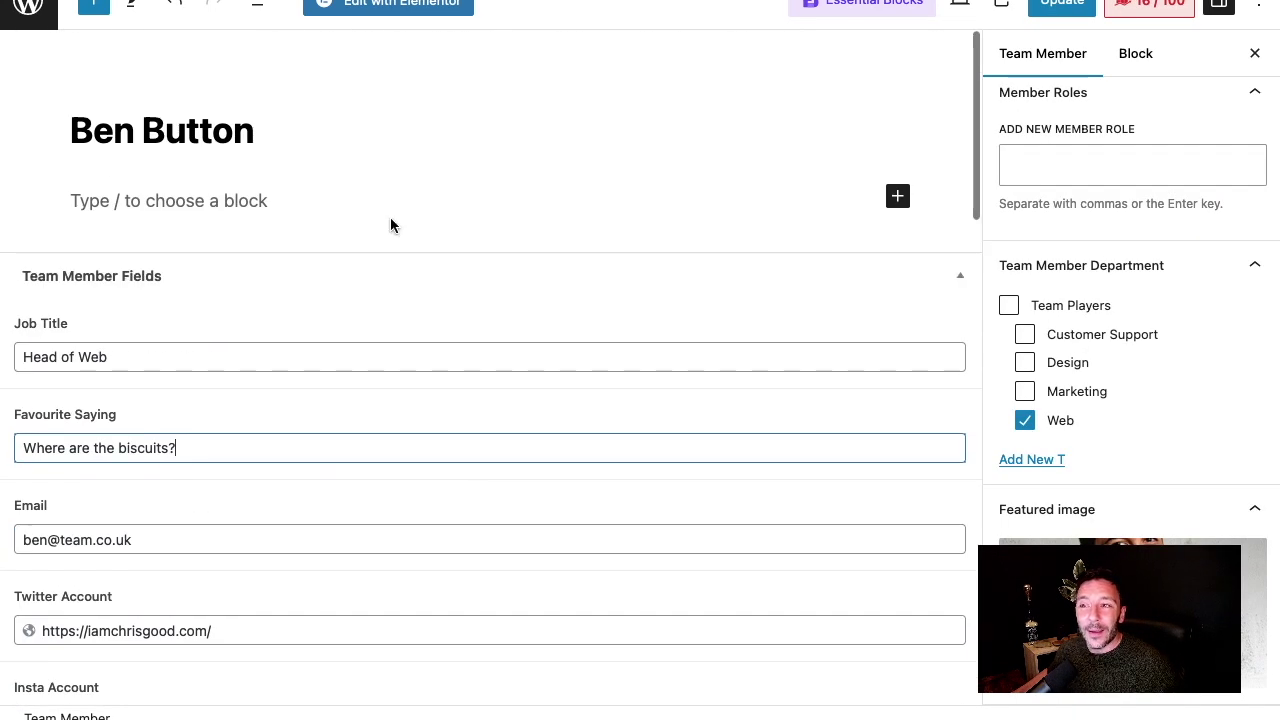
- Review the list of existing Team Members entries in the WordPress dashboard from the first to the last
{"action": "scroll", "coordinate": [266, 263], "scroll_direction": "down", "scroll_amount": 1}
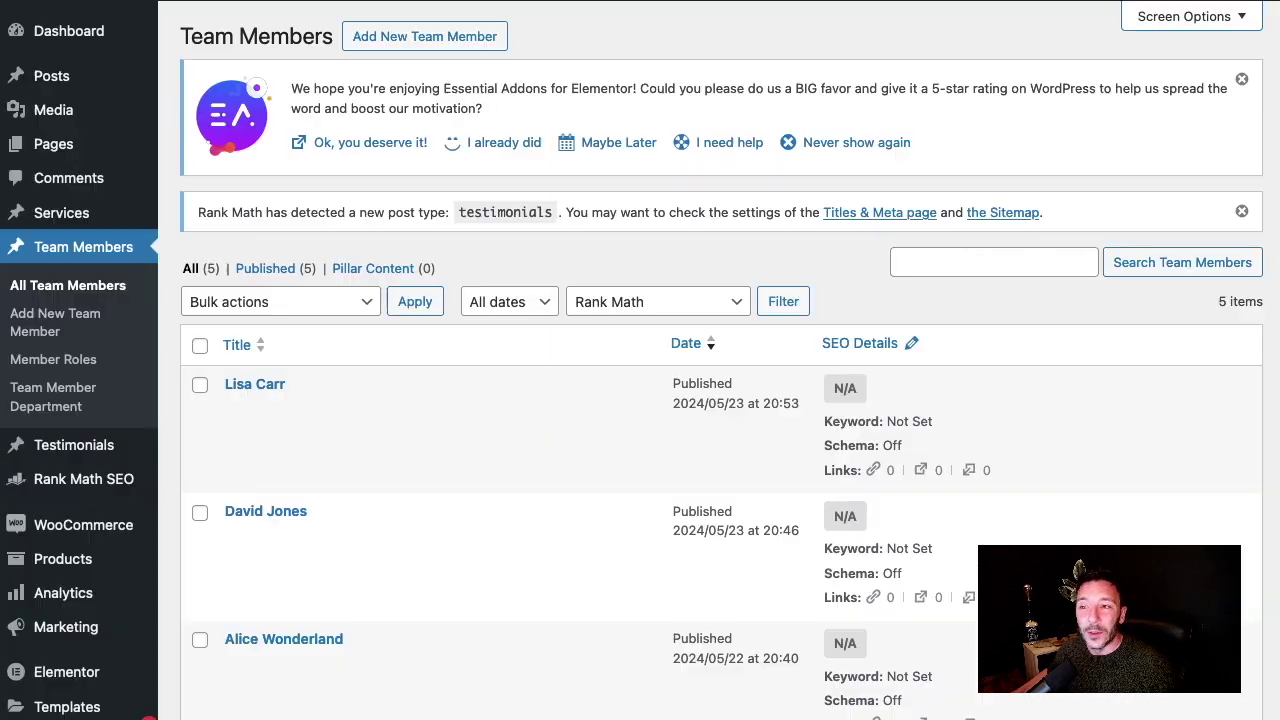
{"action": "scroll", "coordinate": [381, 392], "scroll_direction": "down", "scroll_amount": 5}
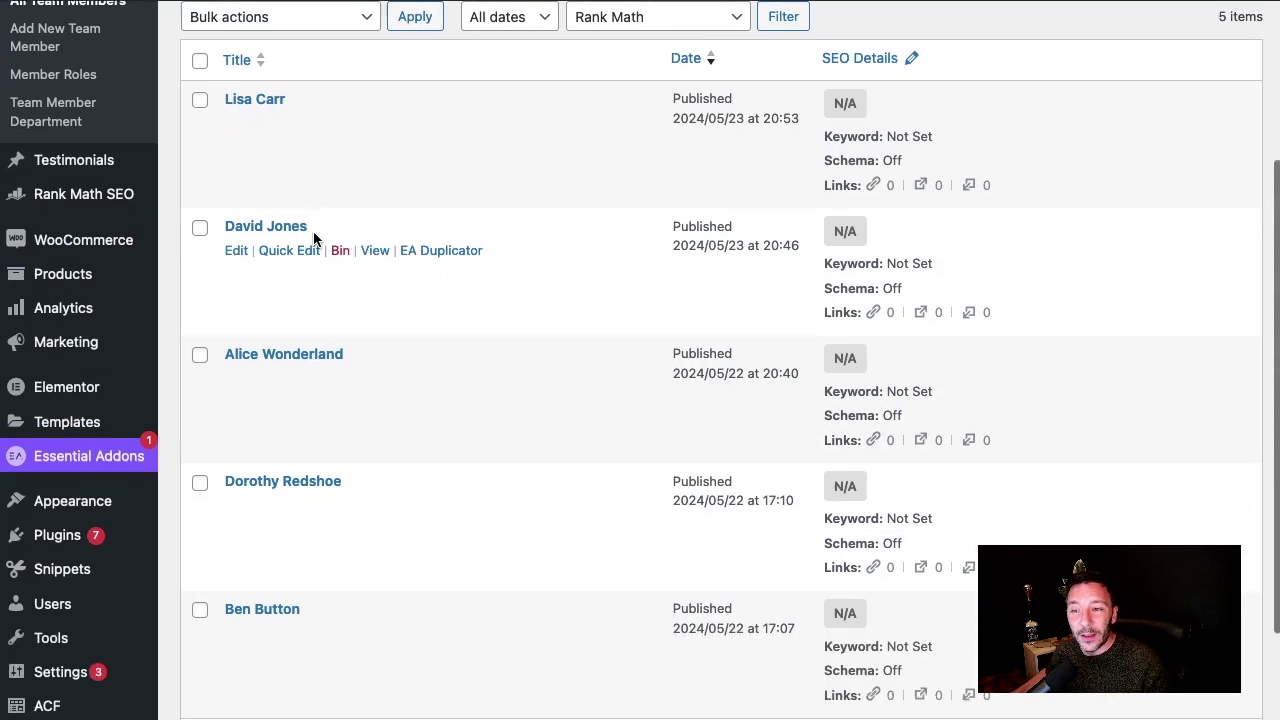
{"action": "scroll", "coordinate": [345, 270], "scroll_direction": "down", "scroll_amount": 2}
{"action": "scroll", "coordinate": [337, 420], "scroll_direction": "up", "scroll_amount": 7}
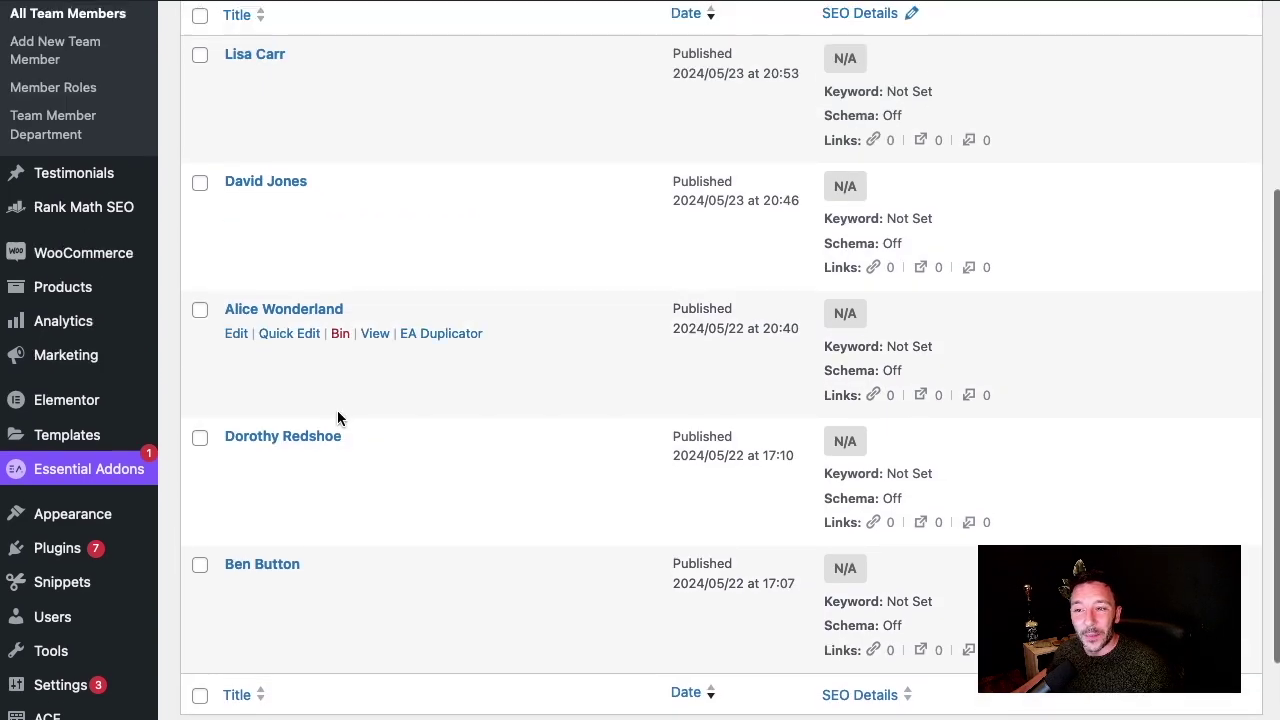
{"action": "scroll", "coordinate": [354, 414], "scroll_direction": "down", "scroll_amount": 7}
{"action": "scroll", "coordinate": [380, 445], "scroll_direction": "up", "scroll_amount": 7}
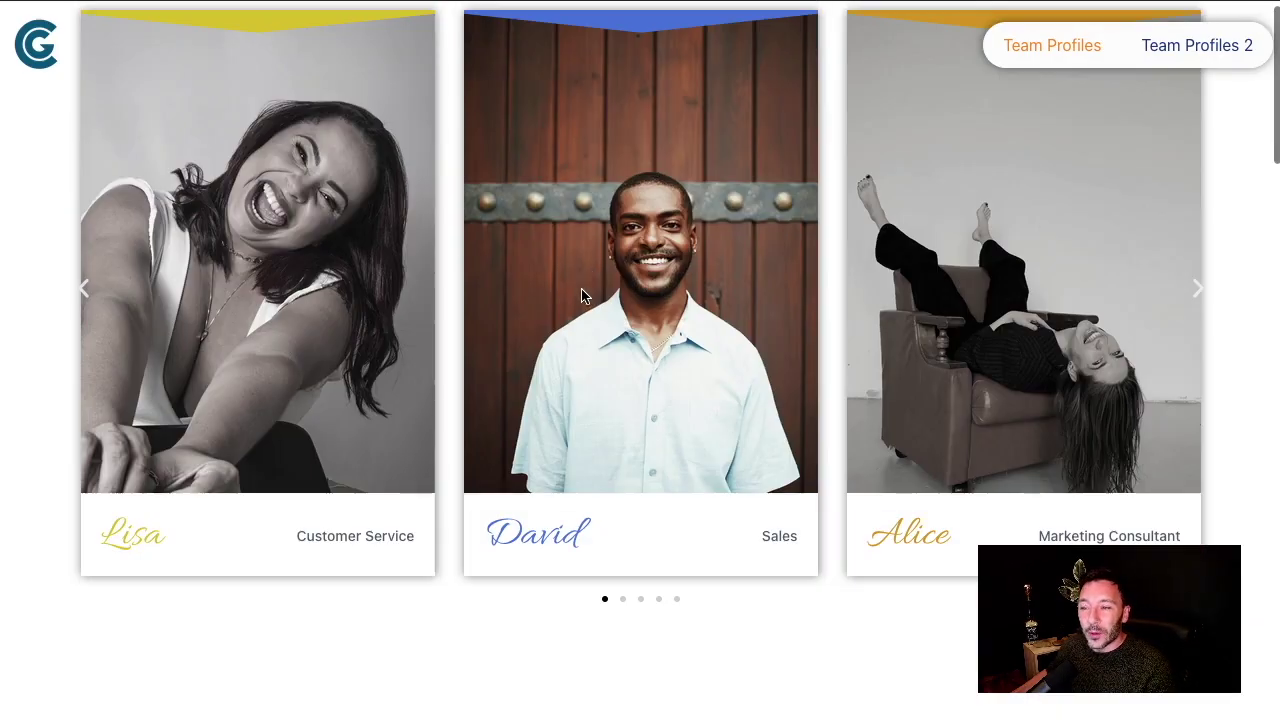
- Examine the three team carousels on the Team Profiles page, from the white cards to the coloured cards and the dark-background version
{"action": "scroll", "coordinate": [583, 295], "scroll_direction": "up", "scroll_amount": 2}
{"action": "scroll", "coordinate": [575, 300], "scroll_direction": "down", "scroll_amount": 3}
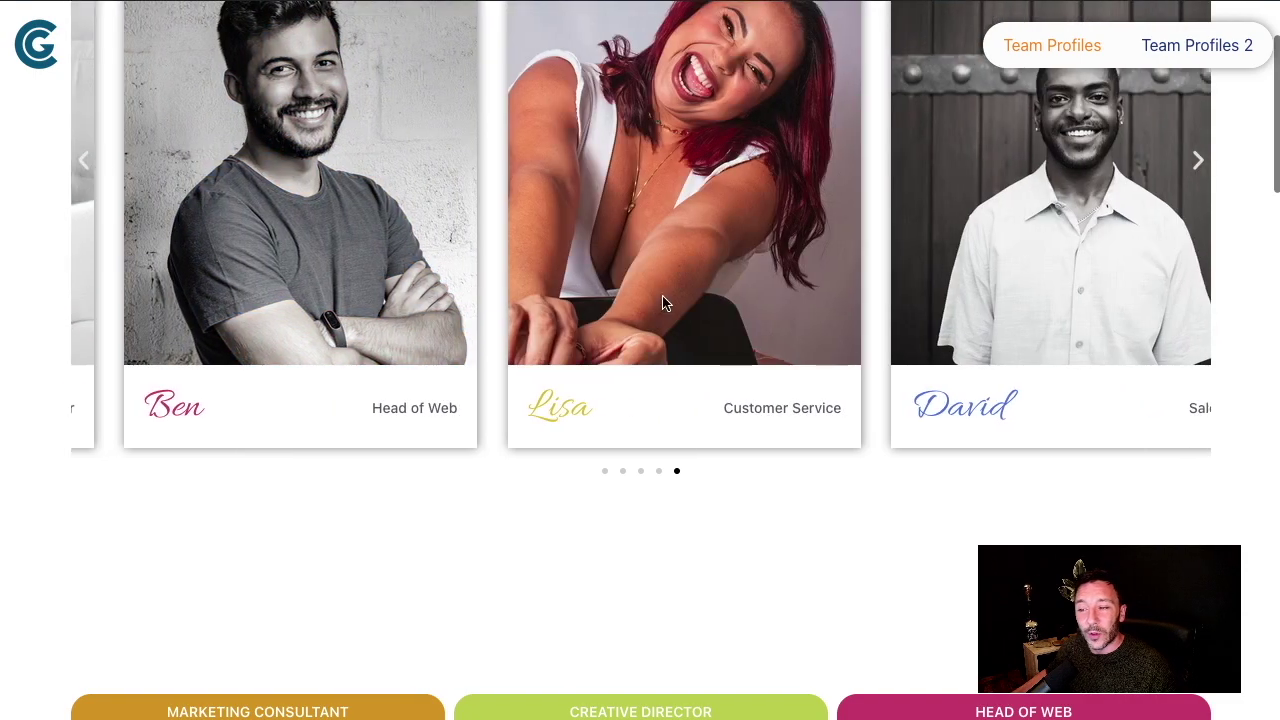
{"action": "scroll", "coordinate": [676, 366], "scroll_direction": "down", "scroll_amount": 7}
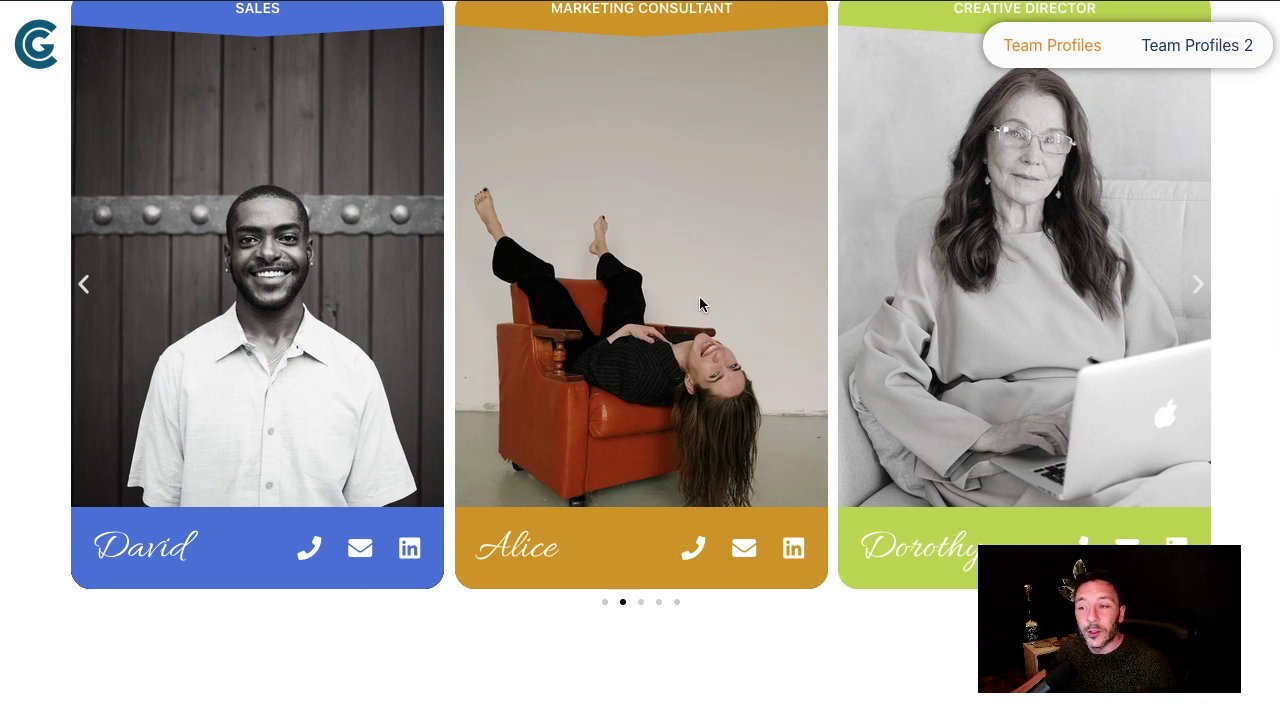
{"action": "scroll", "coordinate": [755, 336], "scroll_direction": "down", "scroll_amount": 3}
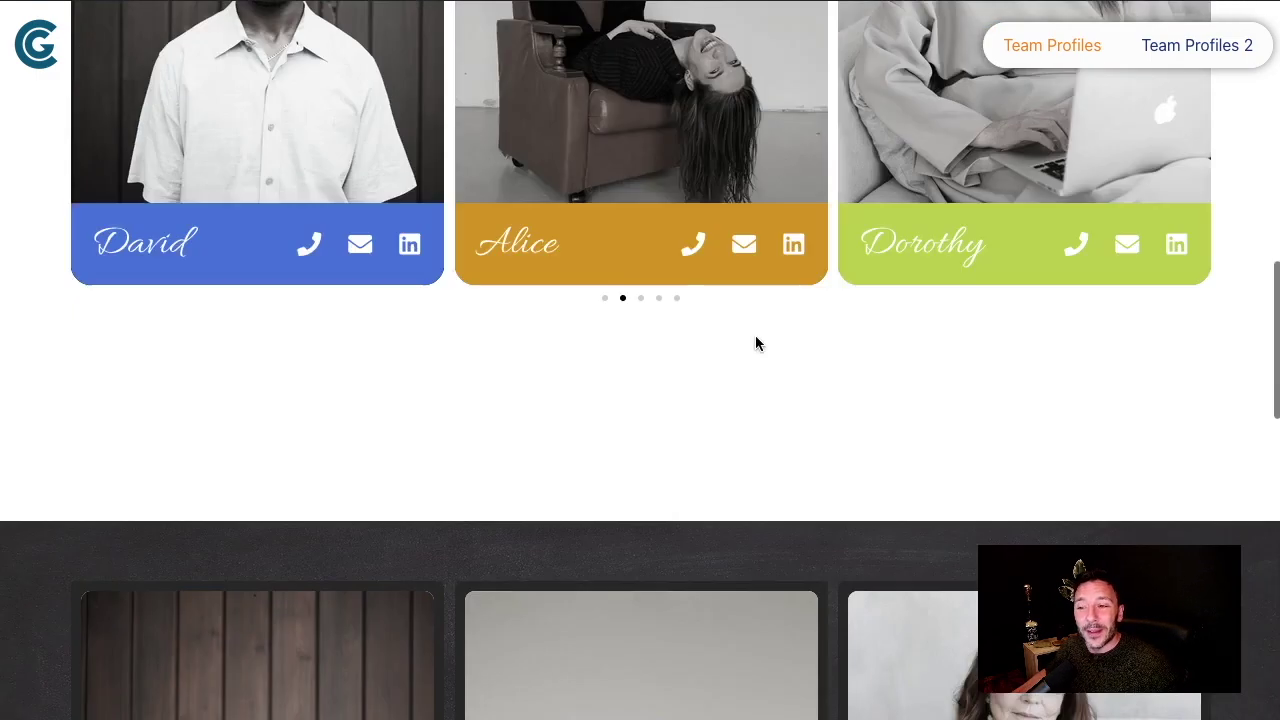
{"action": "scroll", "coordinate": [756, 337], "scroll_direction": "down", "scroll_amount": 5}
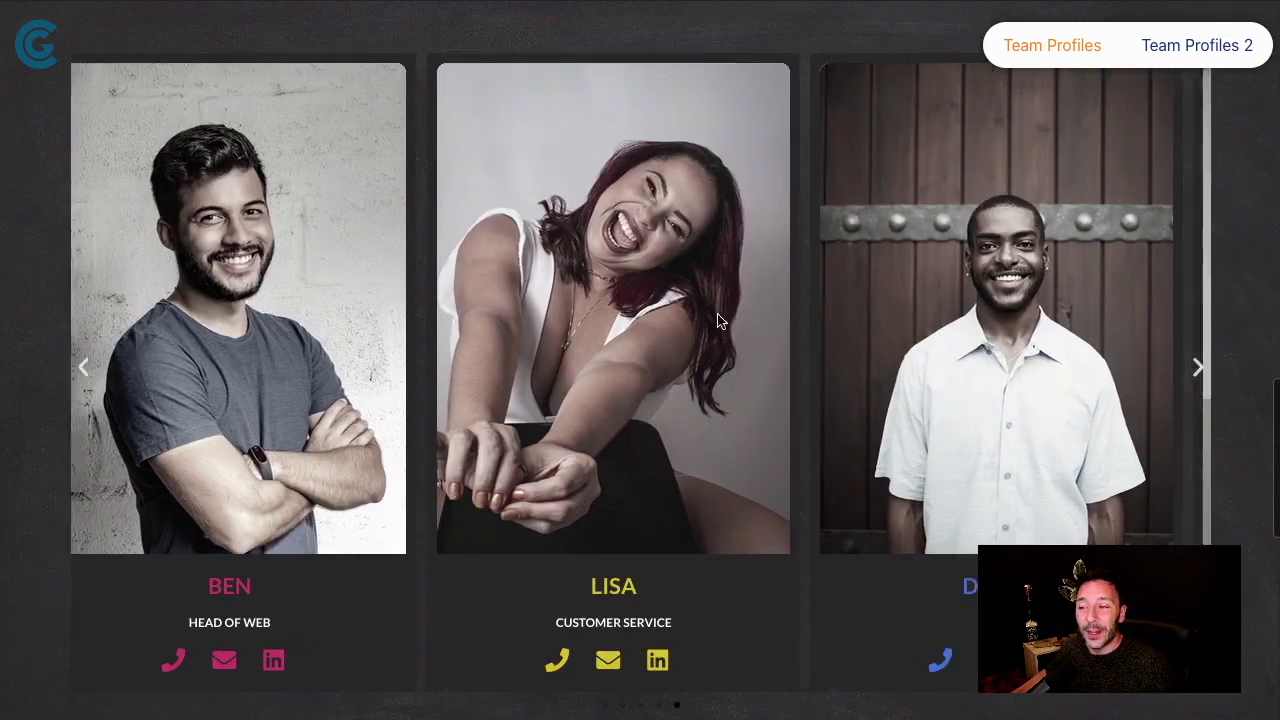
{"action": "scroll", "coordinate": [717, 320], "scroll_direction": "down", "scroll_amount": 2}
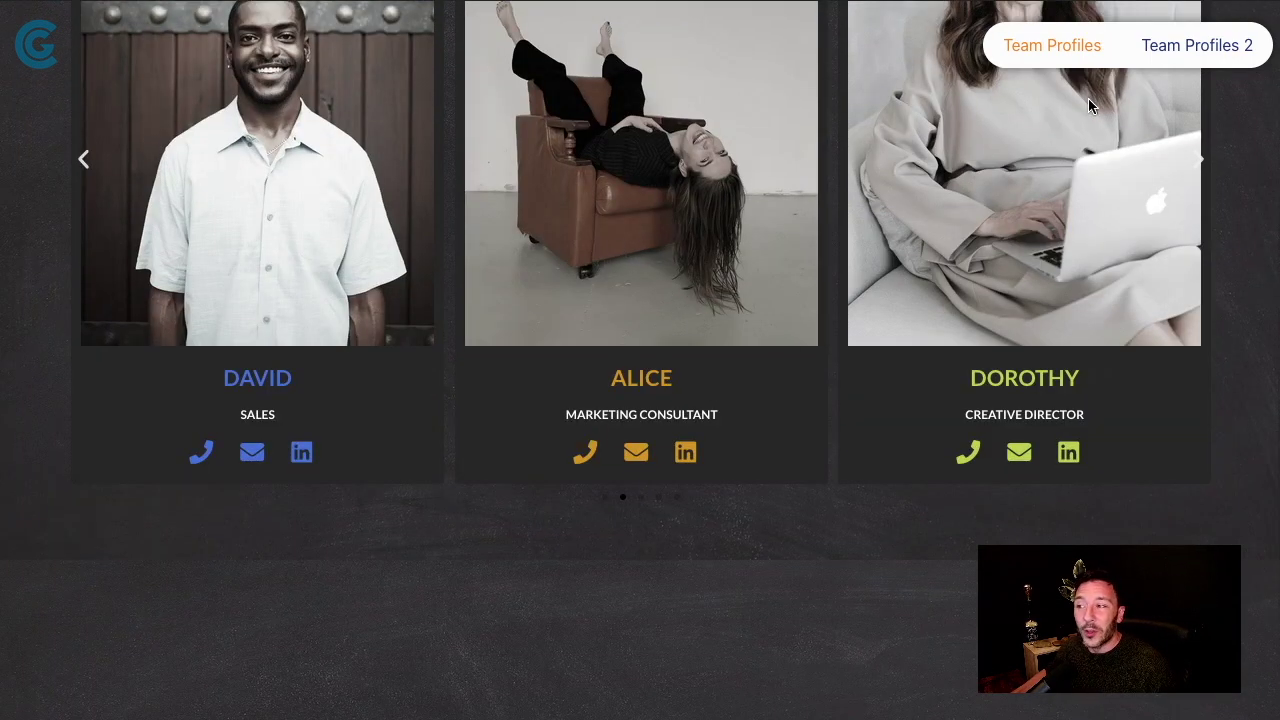
- Open the Team Profiles 2 page and examine its first grid of cards with round portraits, curved job titles and quotes
{"action": "left_click", "coordinate": [1175, 55]}
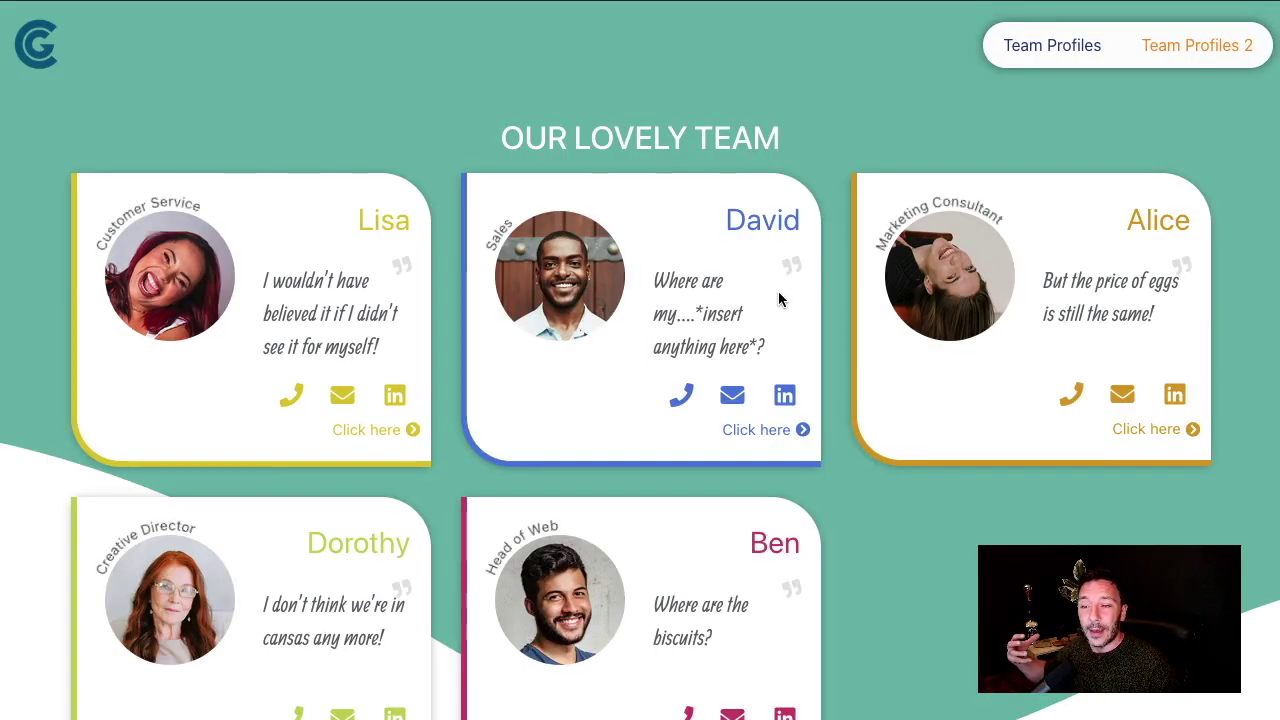
{"action": "scroll", "coordinate": [580, 306], "scroll_direction": "down", "scroll_amount": 2}
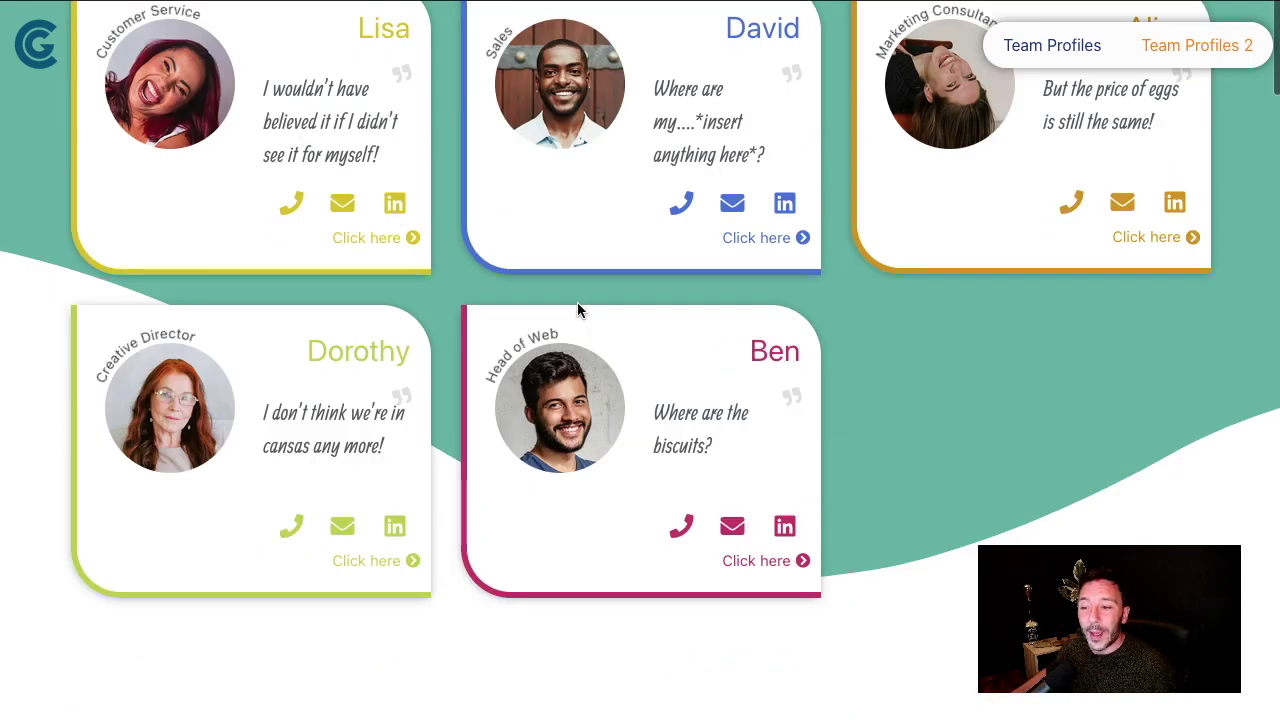
{"action": "scroll", "coordinate": [500, 306], "scroll_direction": "down", "scroll_amount": 2}
{"action": "scroll", "coordinate": [590, 297], "scroll_direction": "up", "scroll_amount": 2}
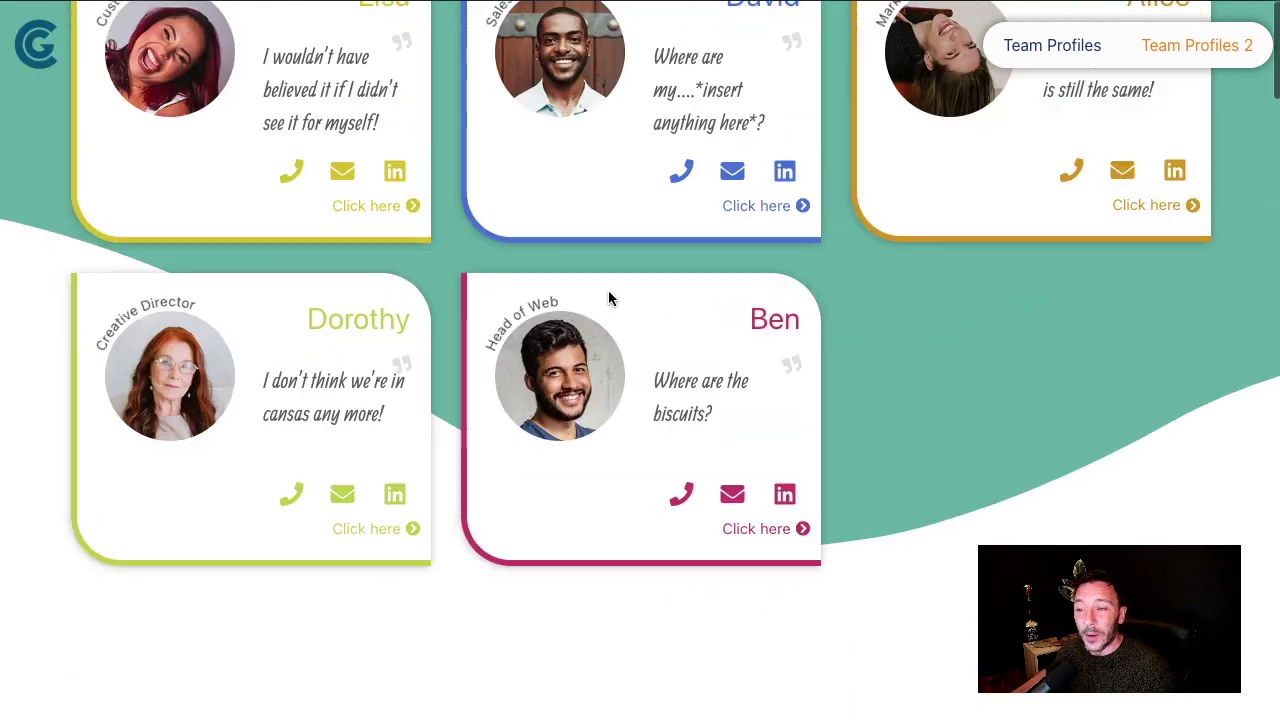
{"action": "scroll", "coordinate": [502, 246], "scroll_direction": "up", "scroll_amount": 2}
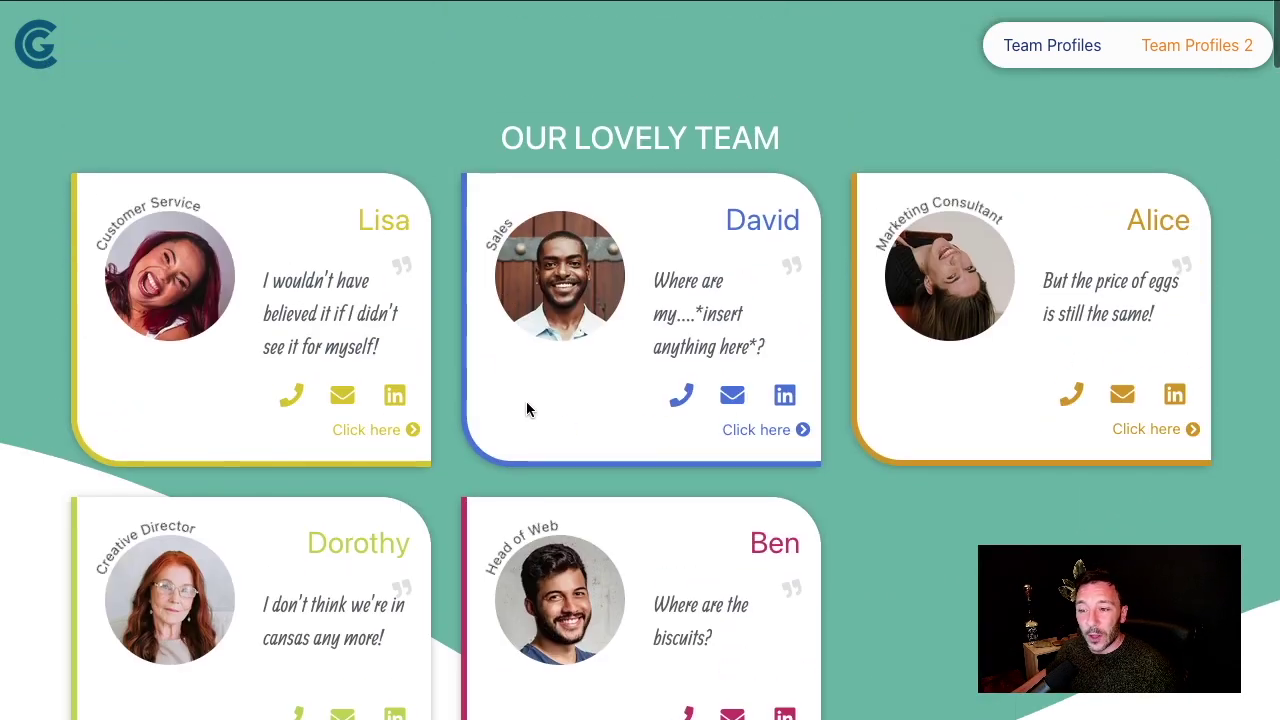
{"action": "scroll", "coordinate": [588, 393], "scroll_direction": "down", "scroll_amount": 1}
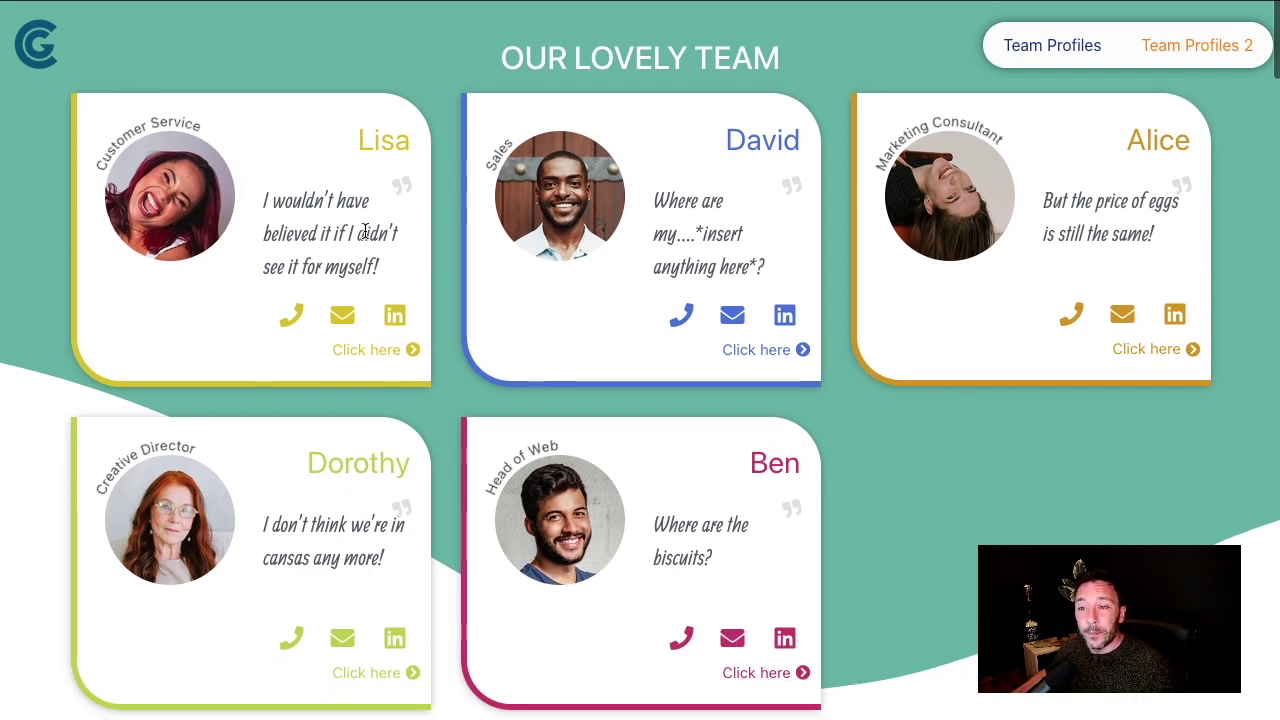
- Examine the dark portrait-card grid on Team Profiles 2 and continue to the grid with department filters
{"action": "scroll", "coordinate": [580, 280], "scroll_direction": "down", "scroll_amount": 6}
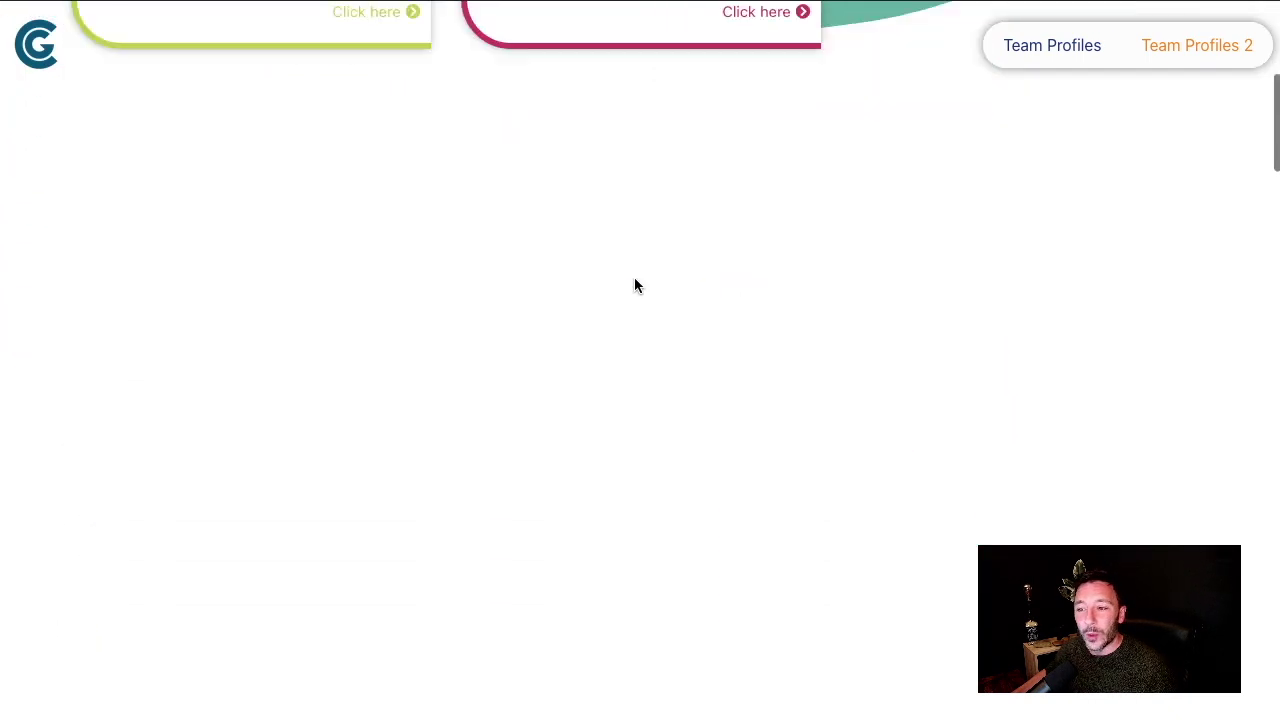
{"action": "scroll", "coordinate": [632, 288], "scroll_direction": "down", "scroll_amount": 8}
{"action": "scroll", "coordinate": [702, 323], "scroll_direction": "down", "scroll_amount": 2}
{"action": "scroll", "coordinate": [540, 365], "scroll_direction": "down", "scroll_amount": 2}
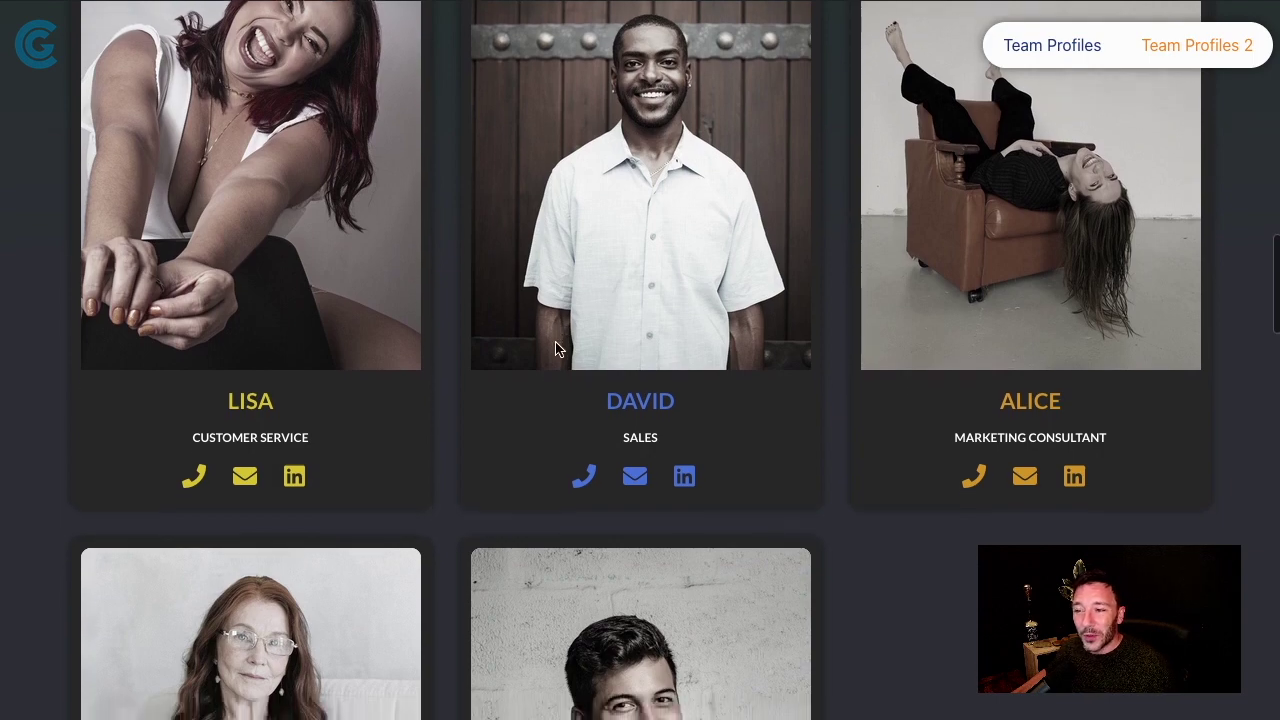
{"action": "scroll", "coordinate": [525, 332], "scroll_direction": "down", "scroll_amount": 8}
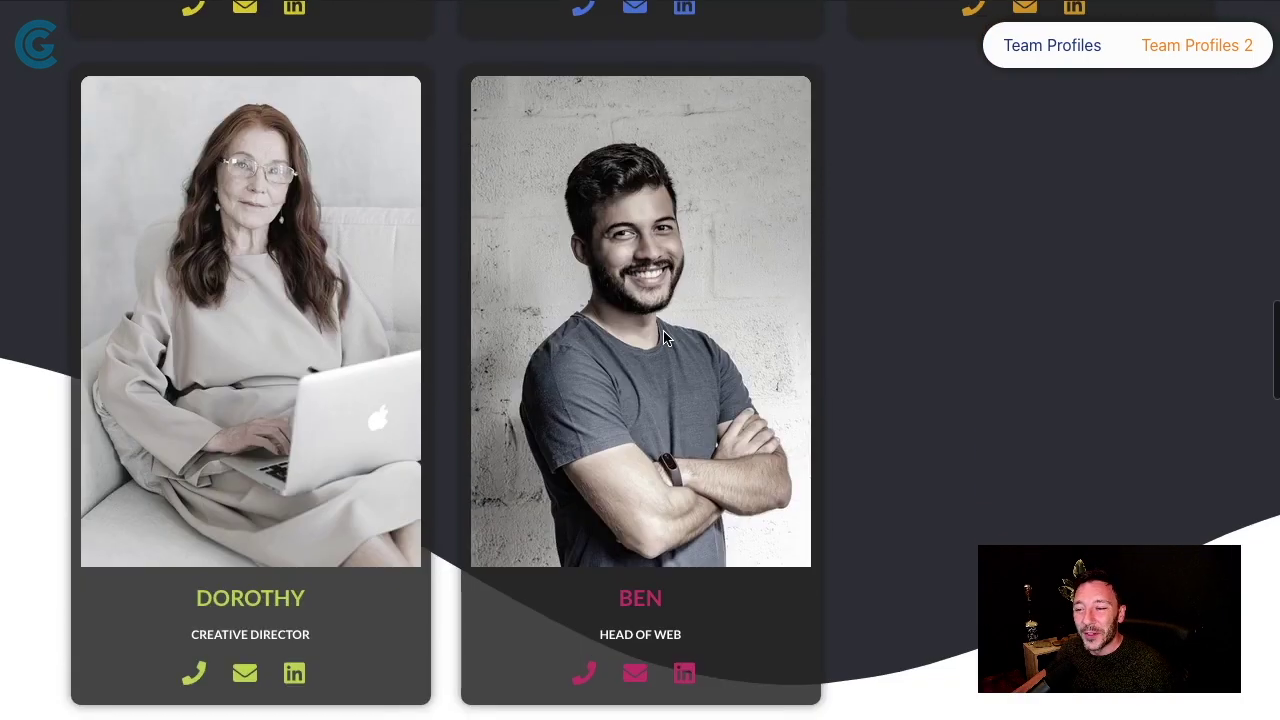
{"action": "scroll", "coordinate": [671, 340], "scroll_direction": "down", "scroll_amount": 4}
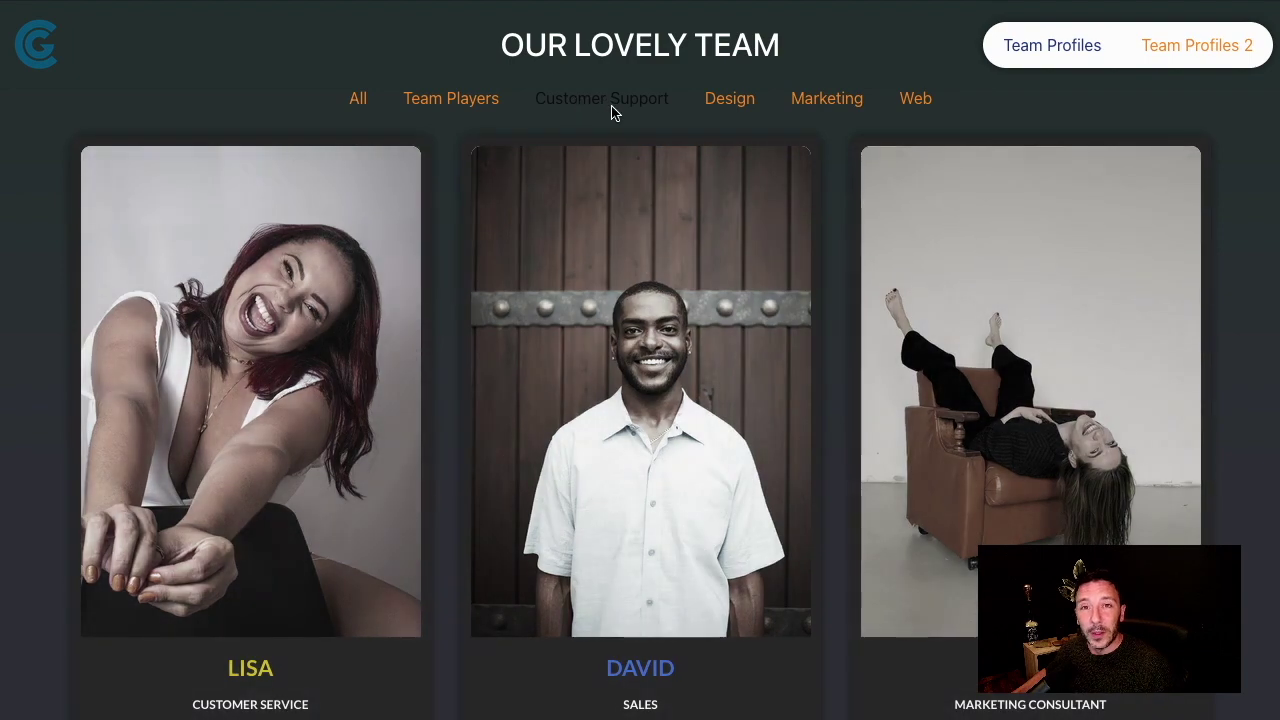
- Filter the team grid by Customer Support, Design and Marketing in turn to check each department's cards
{"action": "left_click", "coordinate": [610, 104]}
{"action": "left_click", "coordinate": [738, 101]}
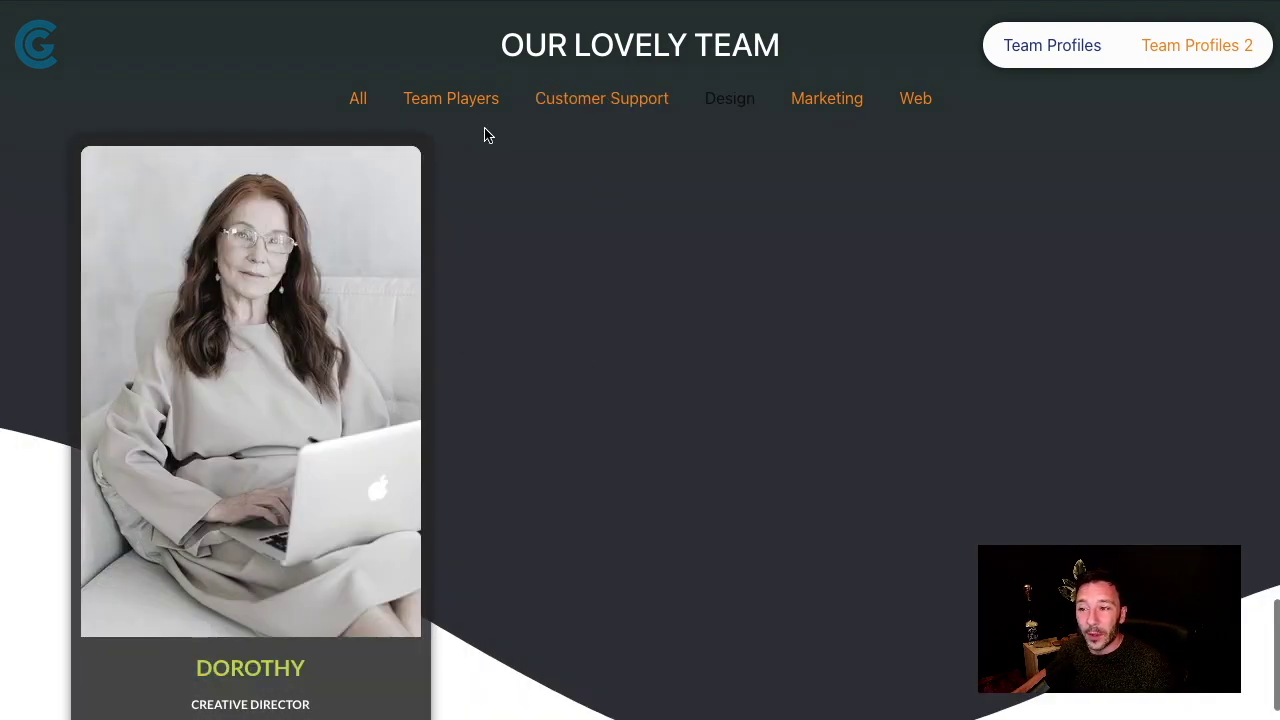
{"action": "left_click", "coordinate": [827, 98]}
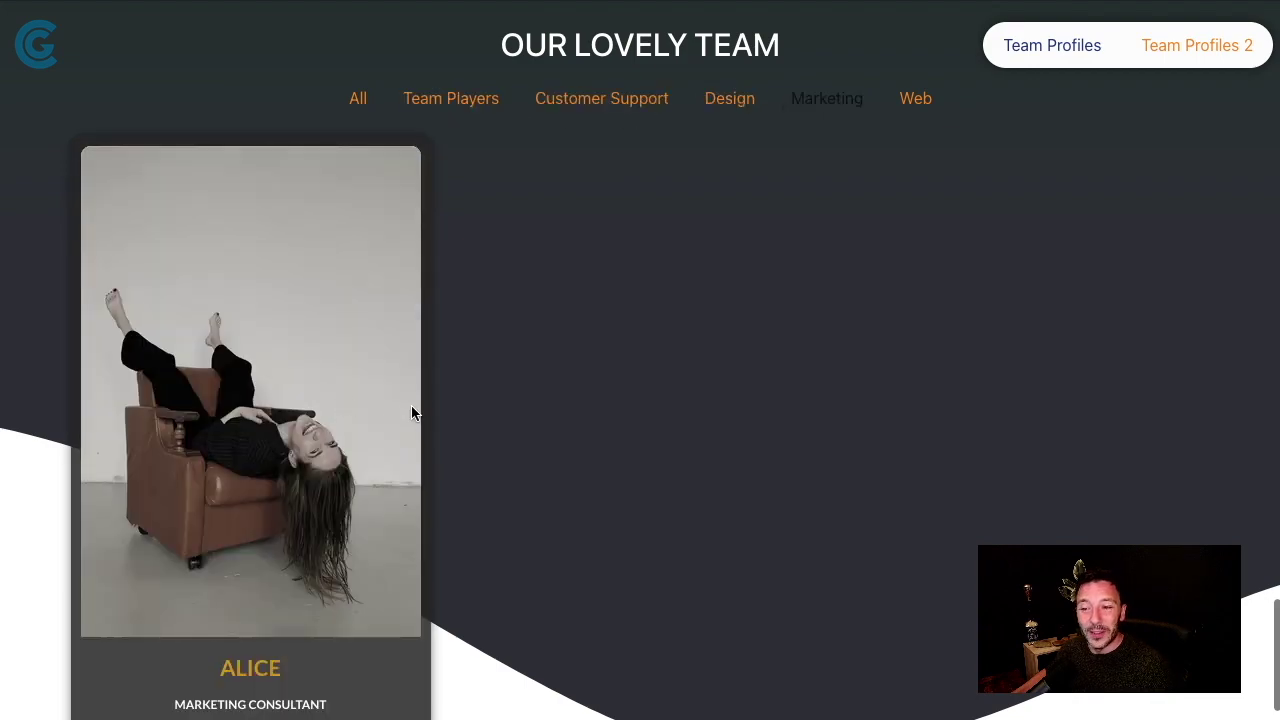
{"action": "scroll", "coordinate": [395, 410], "scroll_direction": "down", "scroll_amount": 2}
{"action": "scroll", "coordinate": [386, 410], "scroll_direction": "up", "scroll_amount": 2}
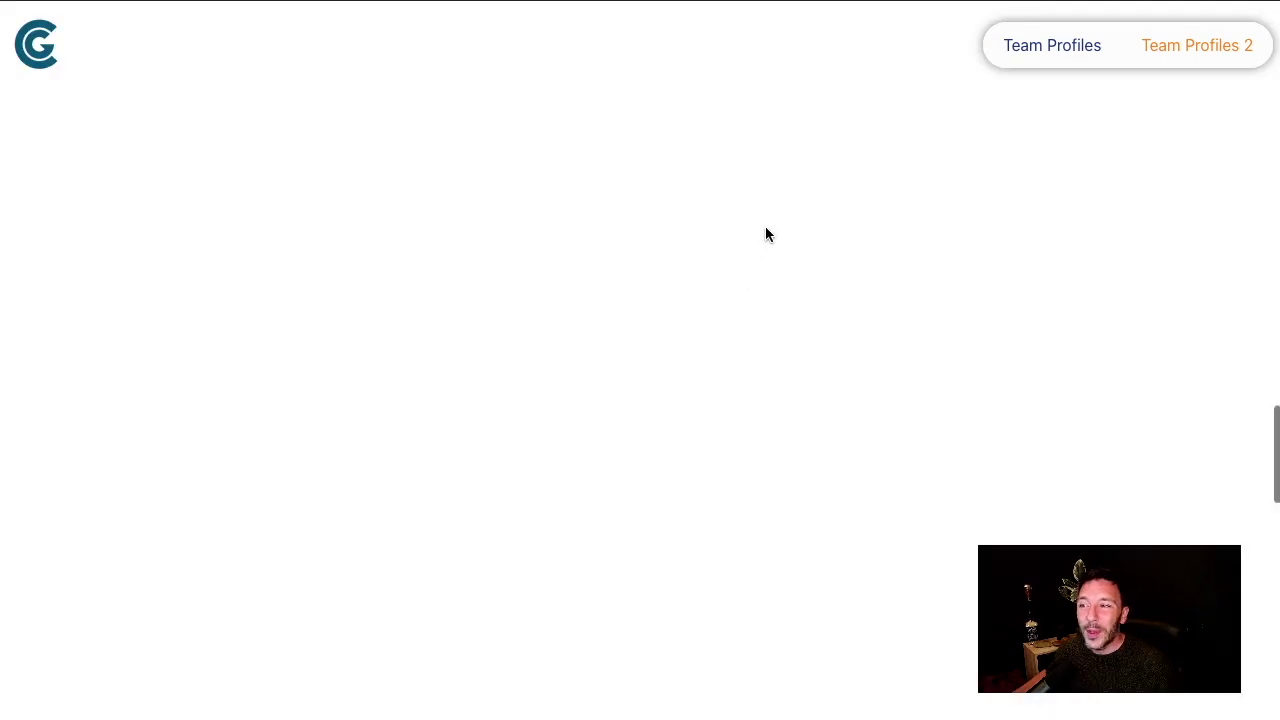
- Compare the unfiltered portrait-card grid with the Team Members entries in the dashboard
{"action": "scroll", "coordinate": [760, 230], "scroll_direction": "up", "scroll_amount": 10}
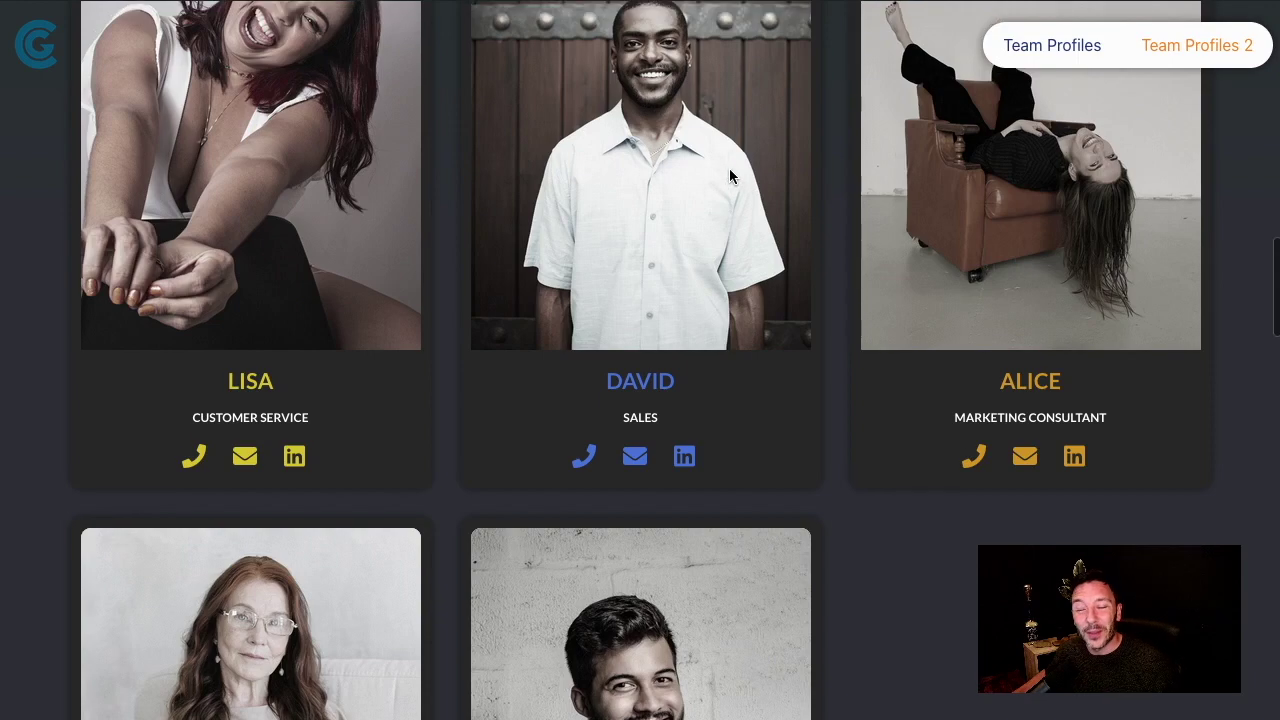
{"action": "scroll", "coordinate": [730, 175], "scroll_direction": "up", "scroll_amount": 5}
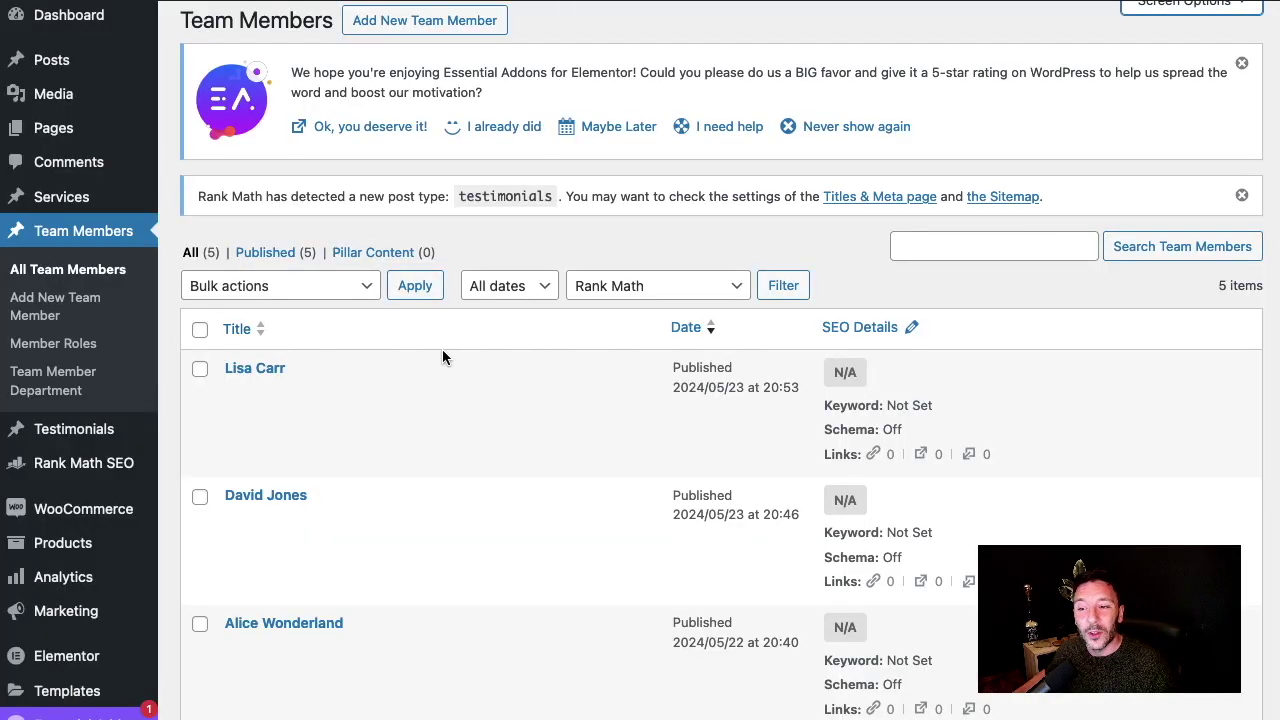
{"action": "scroll", "coordinate": [434, 357], "scroll_direction": "down", "scroll_amount": 4}
{"action": "scroll", "coordinate": [429, 323], "scroll_direction": "up", "scroll_amount": 5}
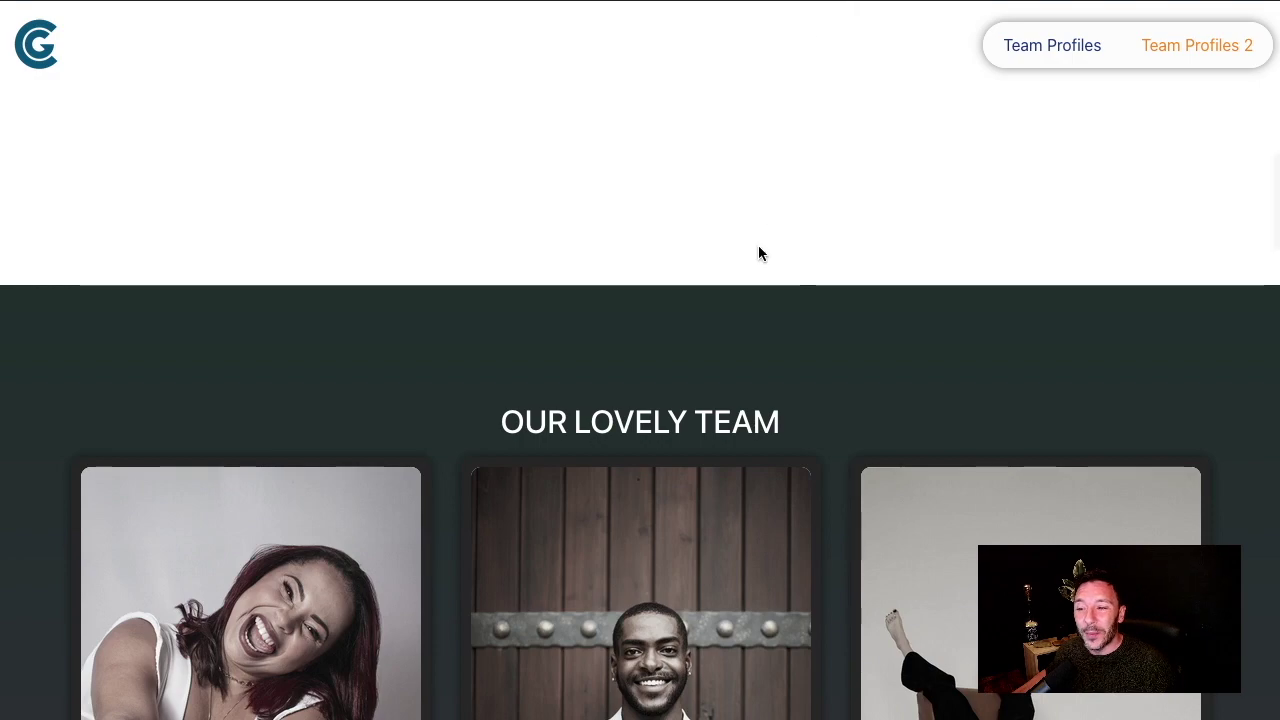
- Compare the grid layouts on Team Profiles 2, going between the quote cards, the dark portrait cards and the filterable grid
{"action": "scroll", "coordinate": [757, 251], "scroll_direction": "down", "scroll_amount": 6}
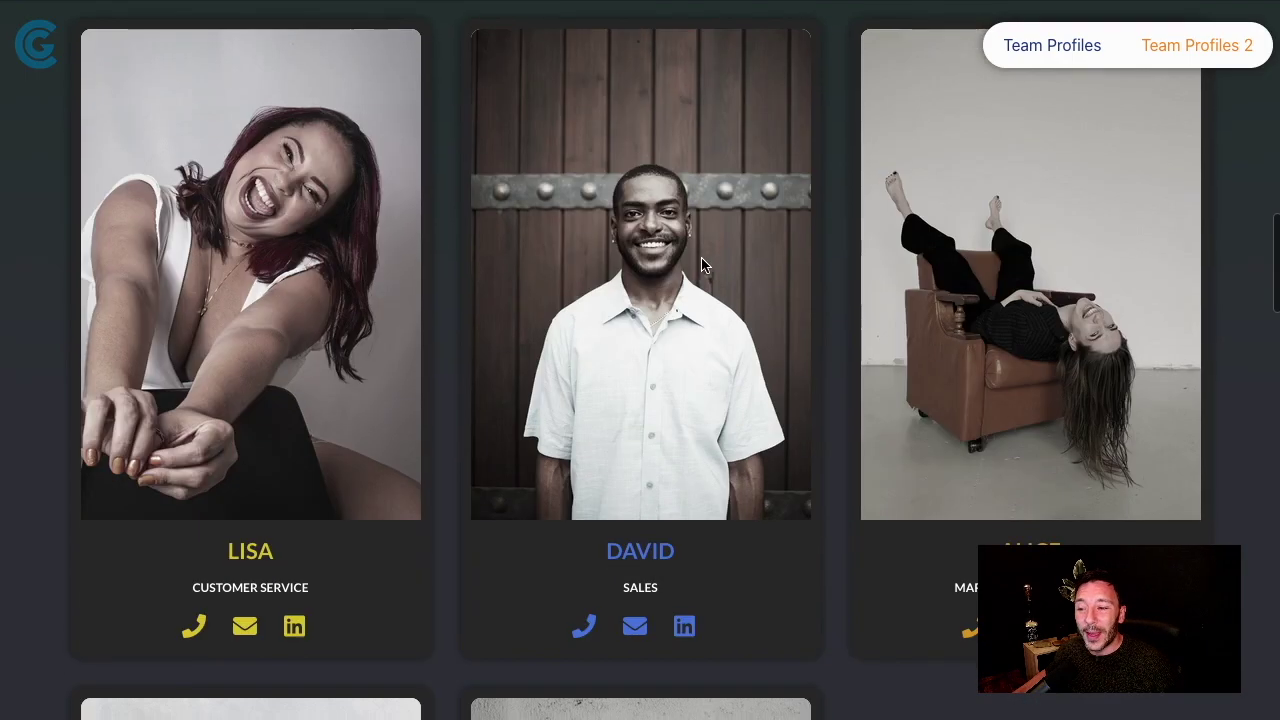
{"action": "scroll", "coordinate": [700, 258], "scroll_direction": "down", "scroll_amount": 9}
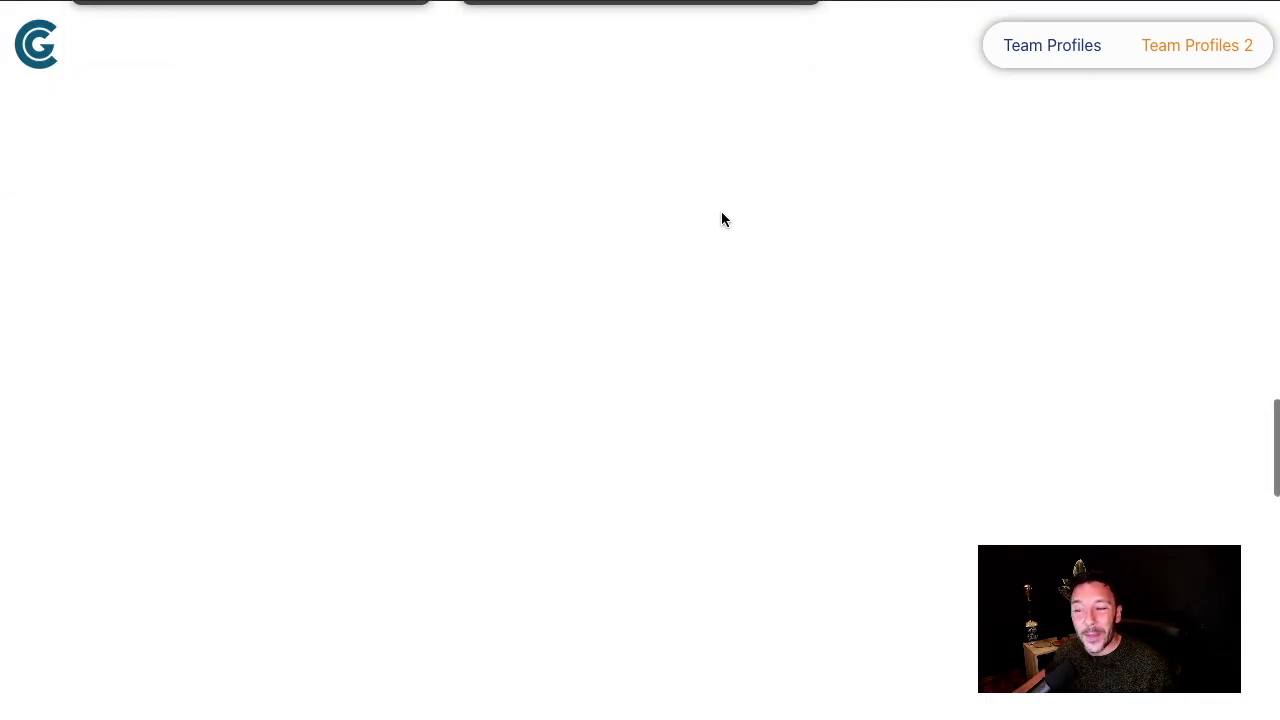
{"action": "scroll", "coordinate": [722, 211], "scroll_direction": "down", "scroll_amount": 7}
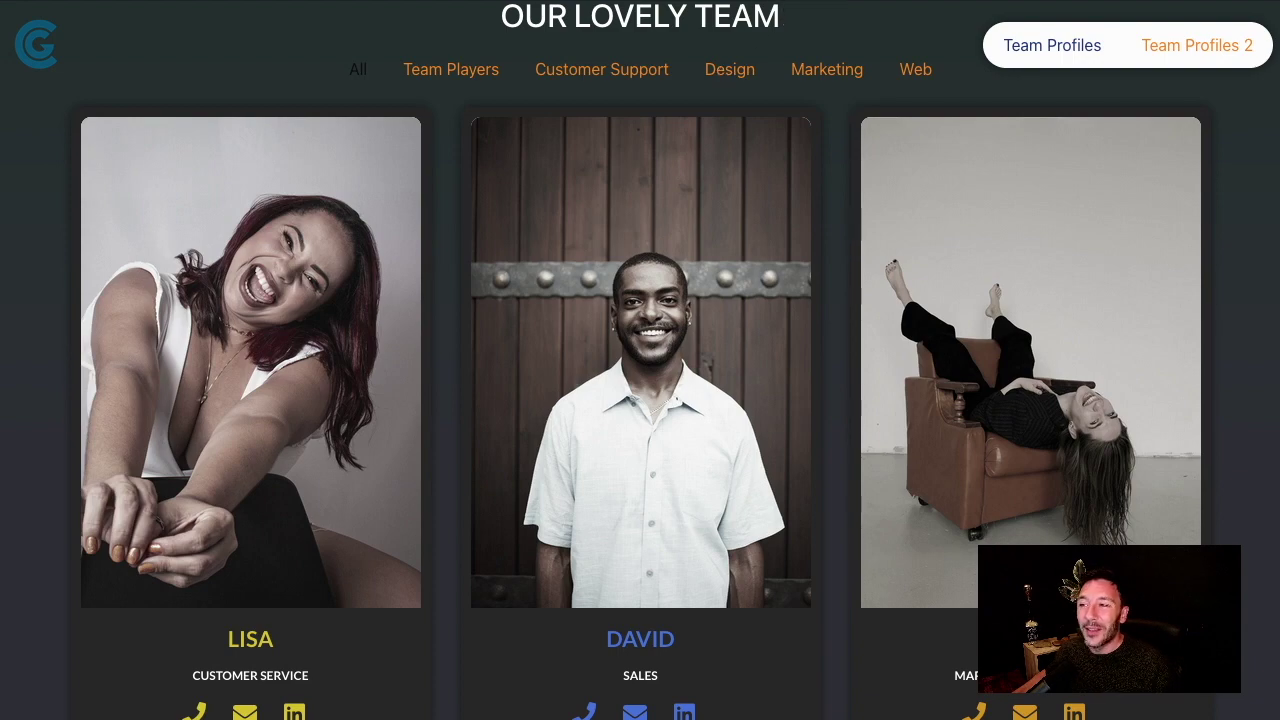
{"action": "scroll", "coordinate": [640, 360], "scroll_direction": "up", "scroll_amount": 15}
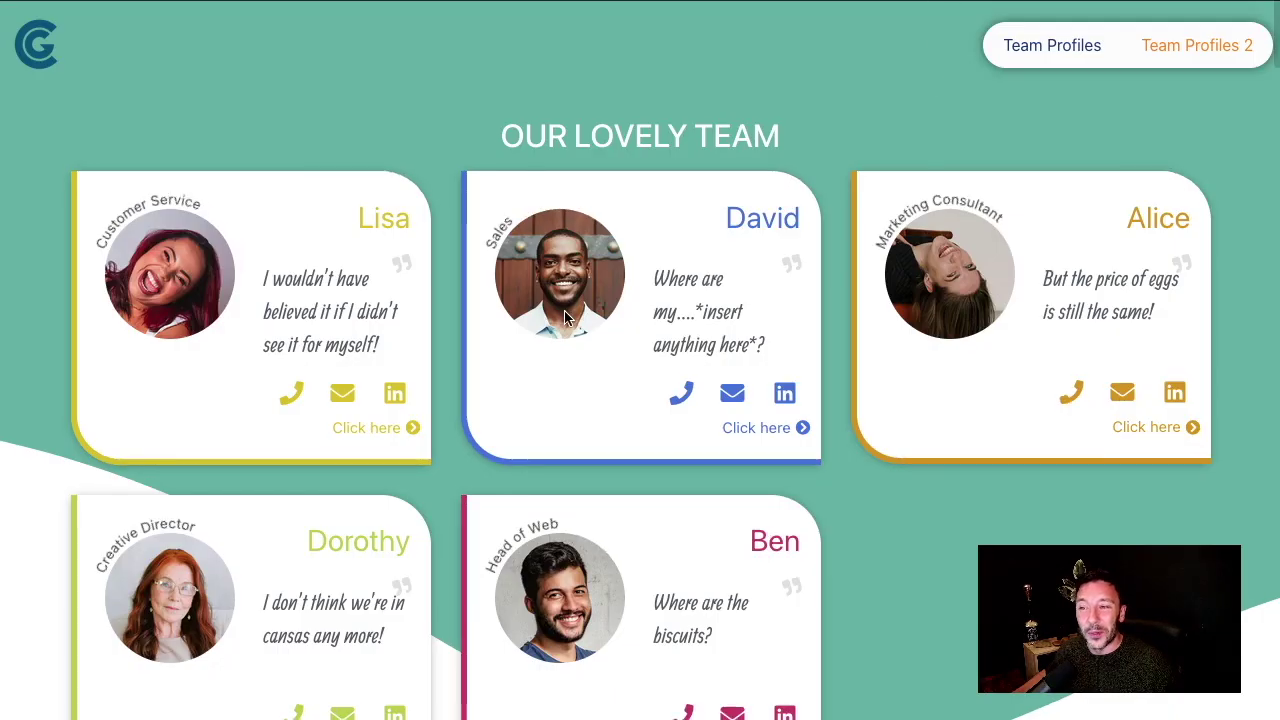
{"action": "scroll", "coordinate": [925, 3], "scroll_direction": "down", "scroll_amount": 1}
{"action": "scroll", "coordinate": [640, 360], "scroll_direction": "down", "scroll_amount": 10}
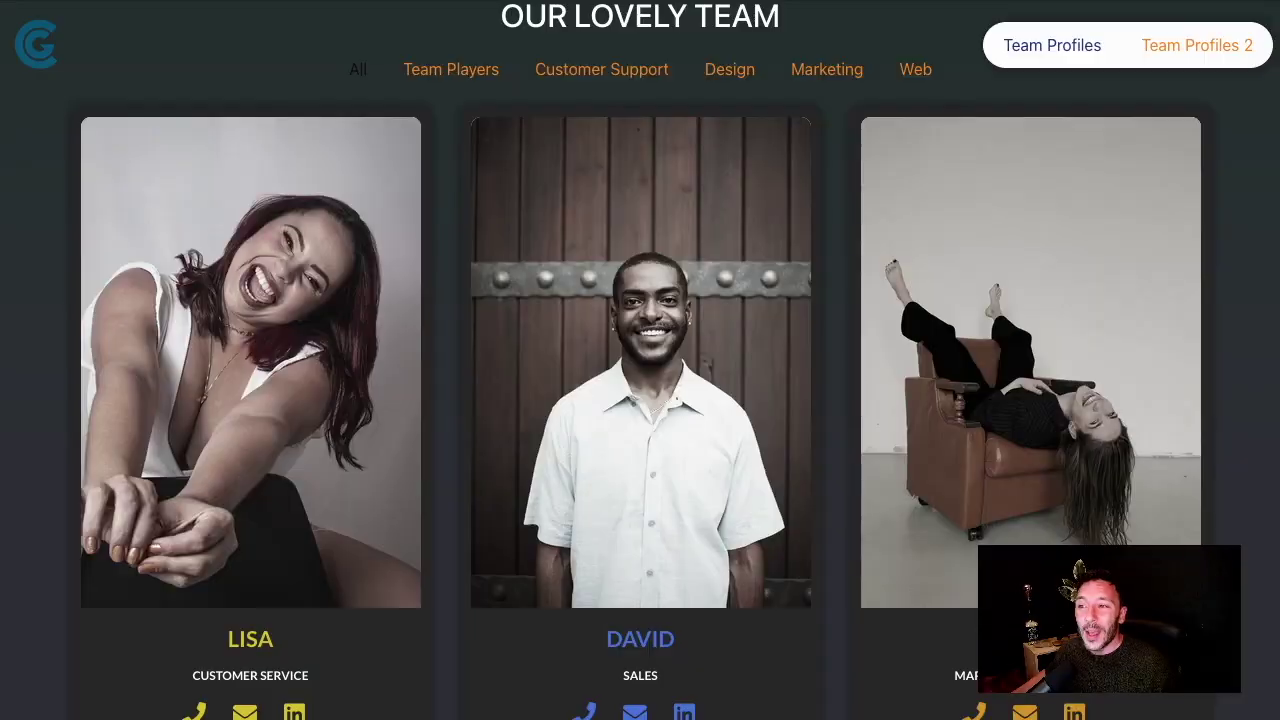
{"action": "scroll", "coordinate": [843, 260], "scroll_direction": "up", "scroll_amount": 5}
{"action": "scroll", "coordinate": [806, 300], "scroll_direction": "down", "scroll_amount": 5}
{"action": "scroll", "coordinate": [771, 297], "scroll_direction": "up", "scroll_amount": 8}
{"action": "scroll", "coordinate": [747, 335], "scroll_direction": "up", "scroll_amount": 5}
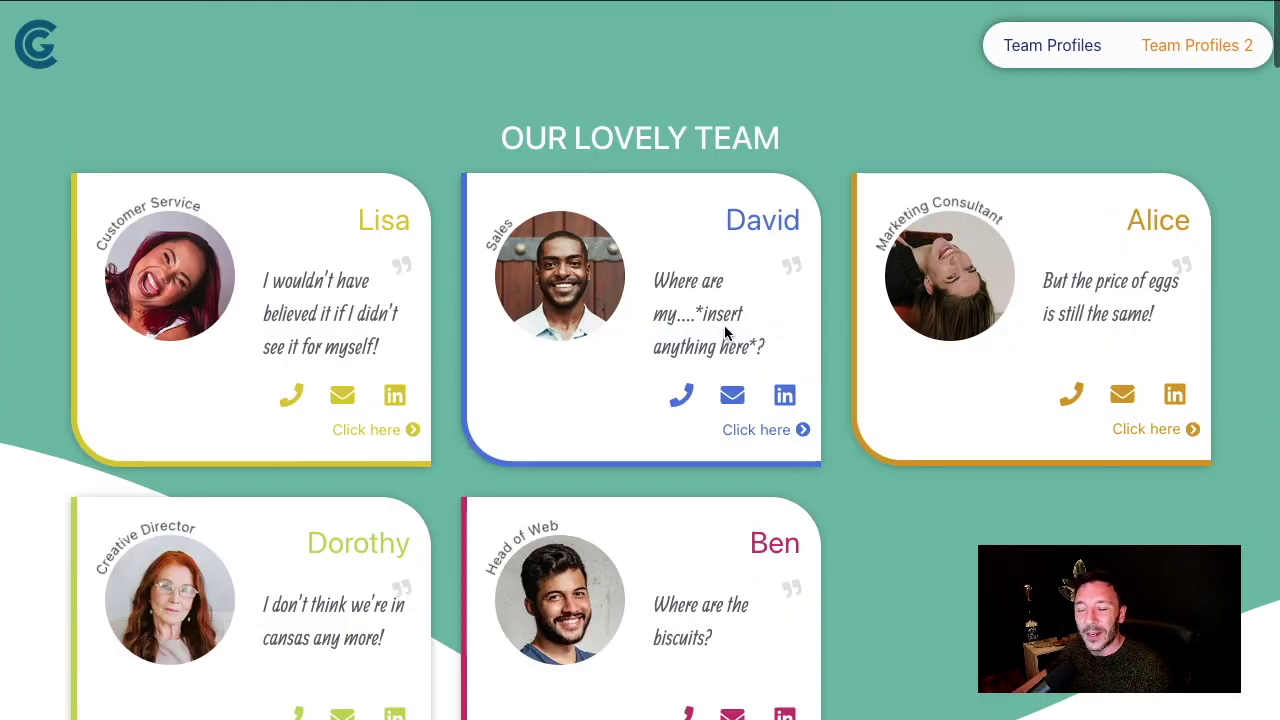
{"action": "scroll", "coordinate": [725, 334], "scroll_direction": "down", "scroll_amount": 1}
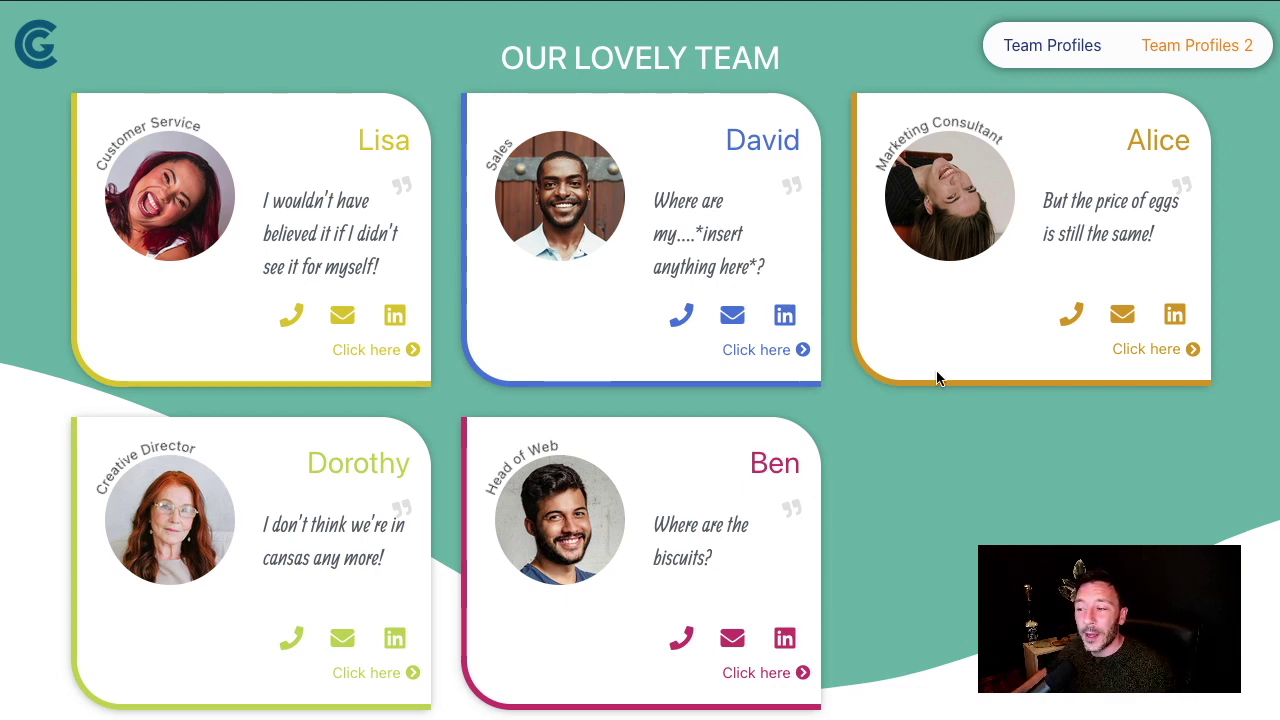
{"action": "left_click", "coordinate": [1140, 349]}
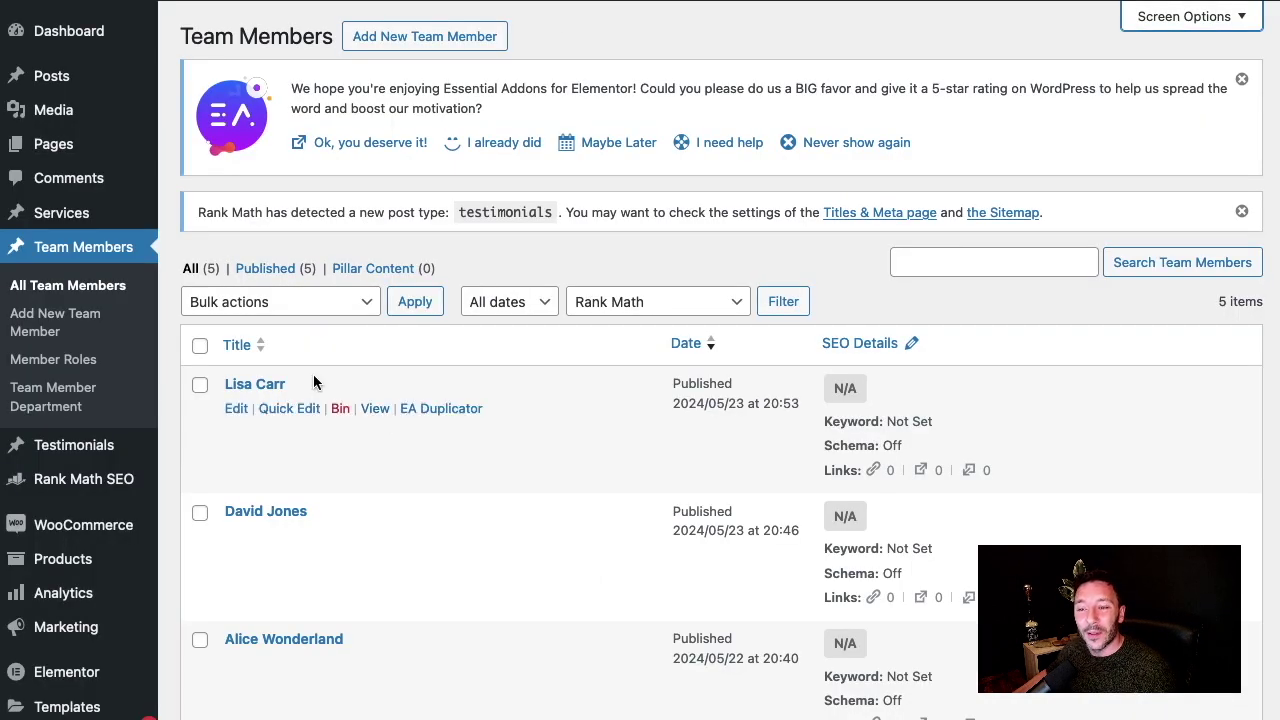
{"action": "scroll", "coordinate": [314, 390], "scroll_direction": "down", "scroll_amount": 5}
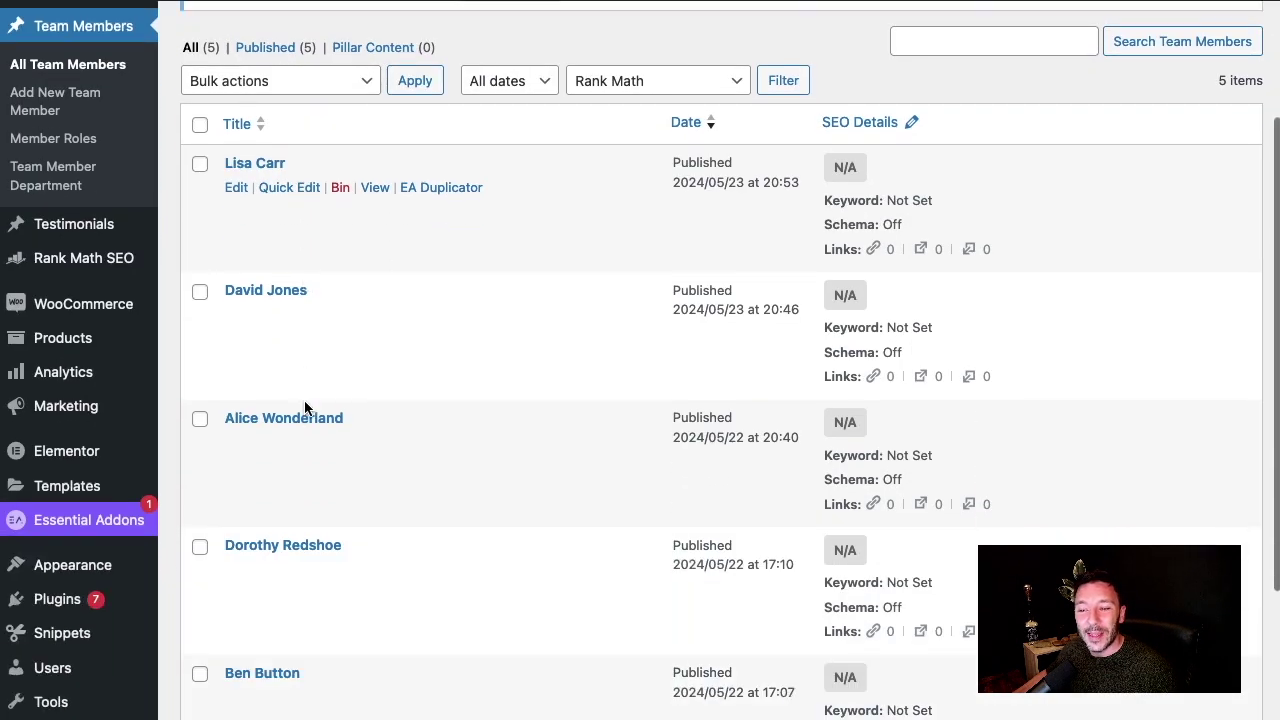
{"action": "scroll", "coordinate": [316, 422], "scroll_direction": "up", "scroll_amount": 5}
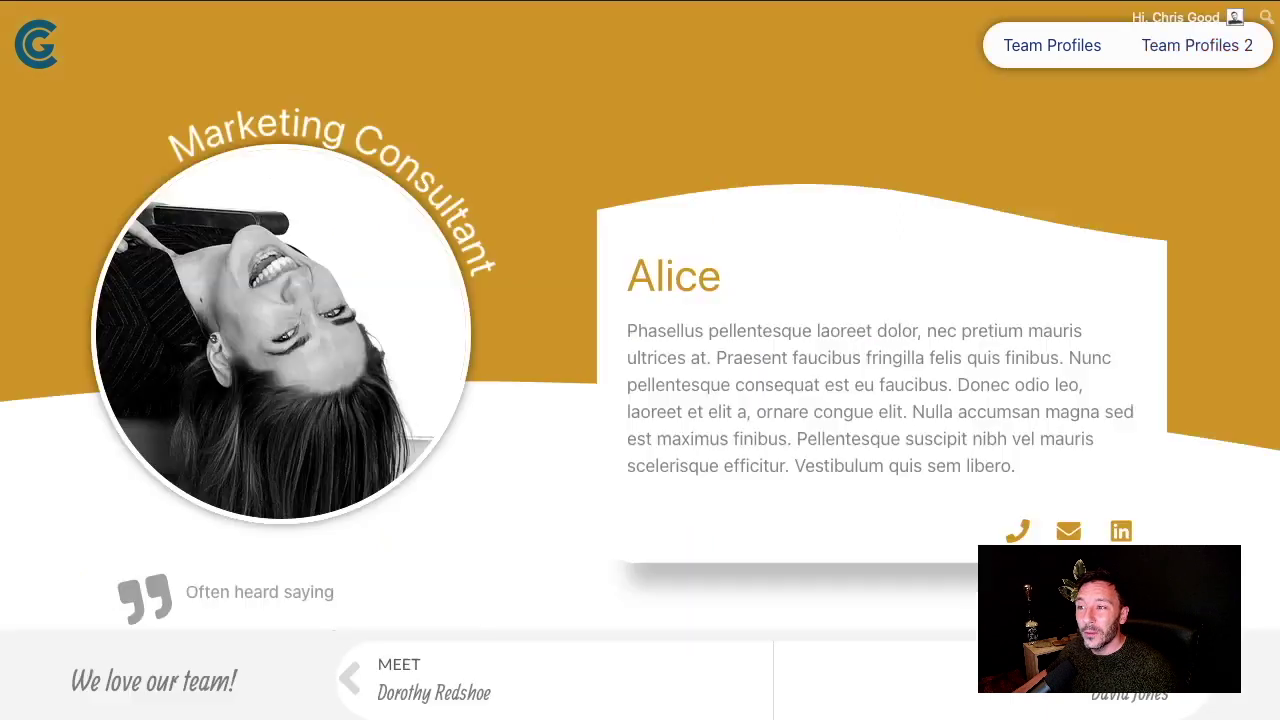
- Examine the Marketing Consultant's single profile page, from the portrait and bio to the quote and two-column text
{"action": "scroll", "coordinate": [498, 360], "scroll_direction": "down", "scroll_amount": 1}
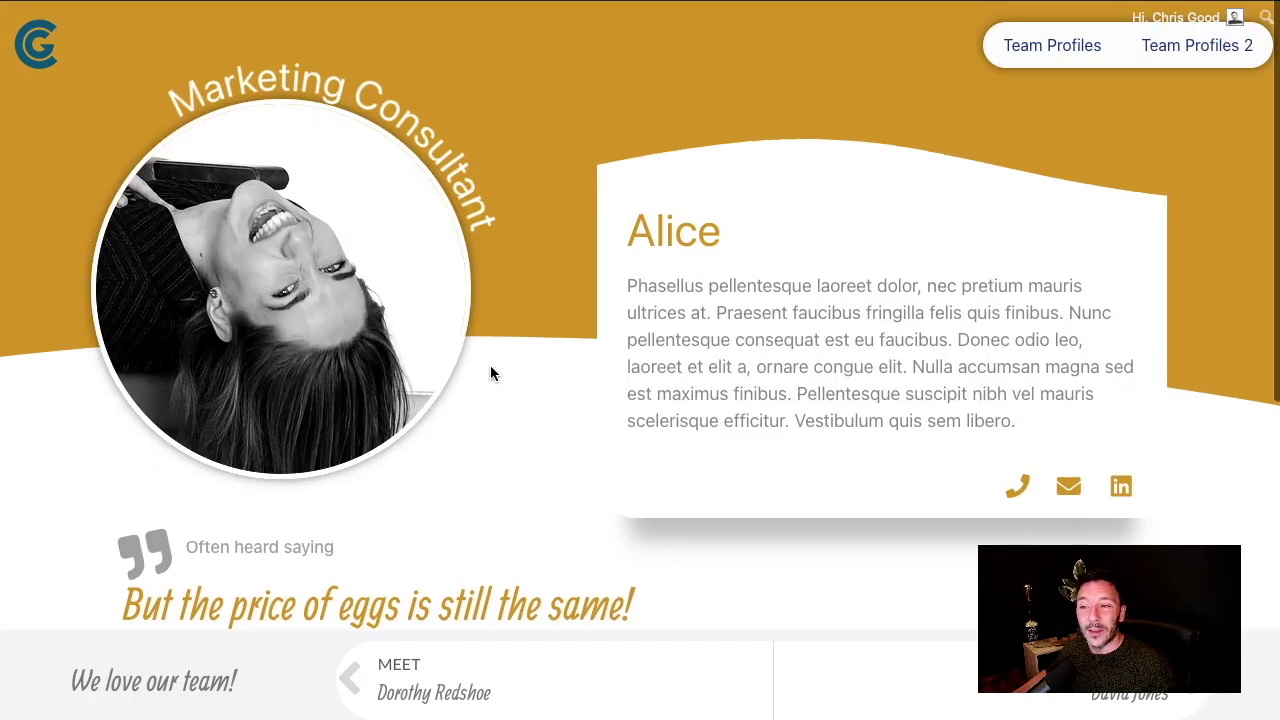
{"action": "scroll", "coordinate": [495, 370], "scroll_direction": "down", "scroll_amount": 1}
{"action": "scroll", "coordinate": [509, 367], "scroll_direction": "up", "scroll_amount": 2}
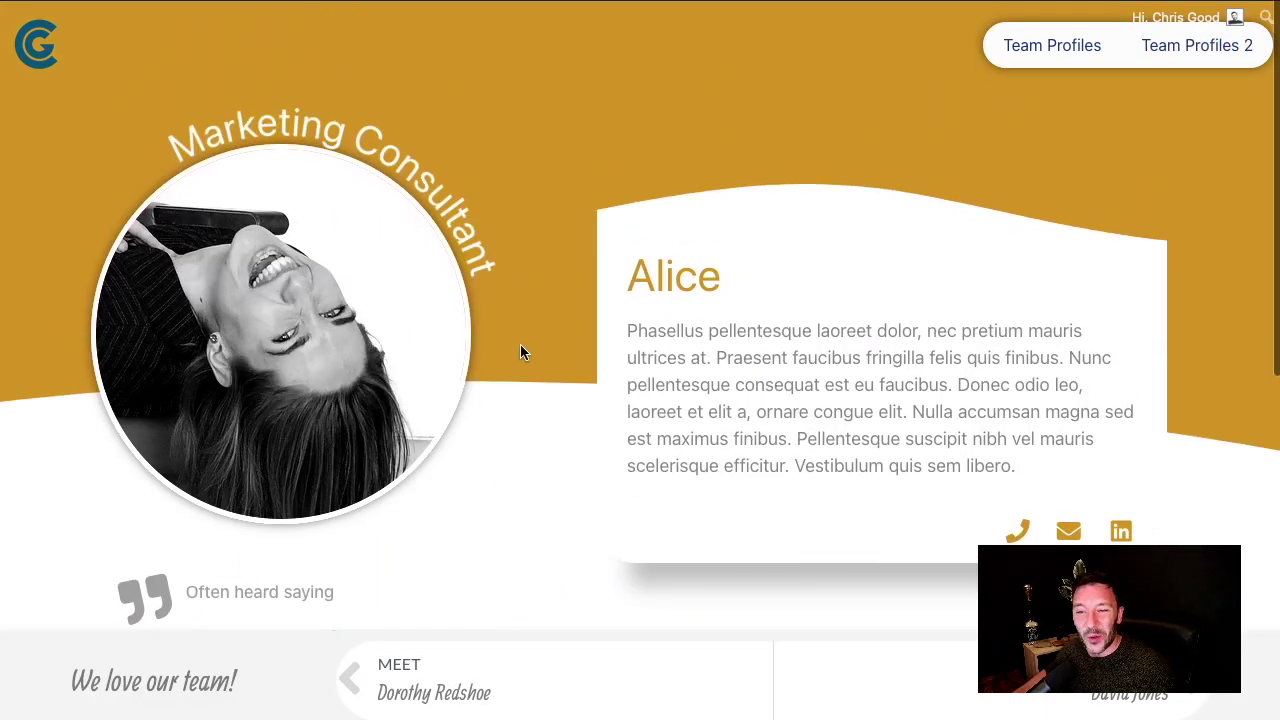
{"action": "scroll", "coordinate": [602, 404], "scroll_direction": "down", "scroll_amount": 10}
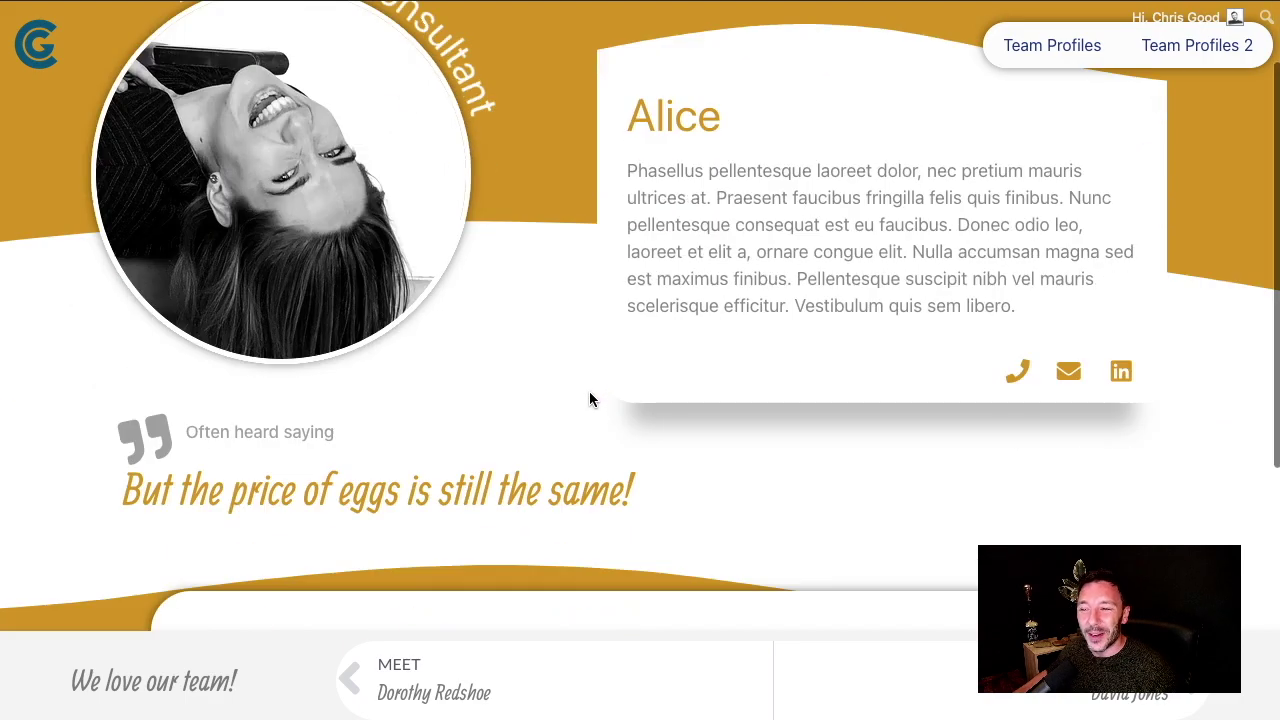
{"action": "scroll", "coordinate": [550, 387], "scroll_direction": "up", "scroll_amount": 7}
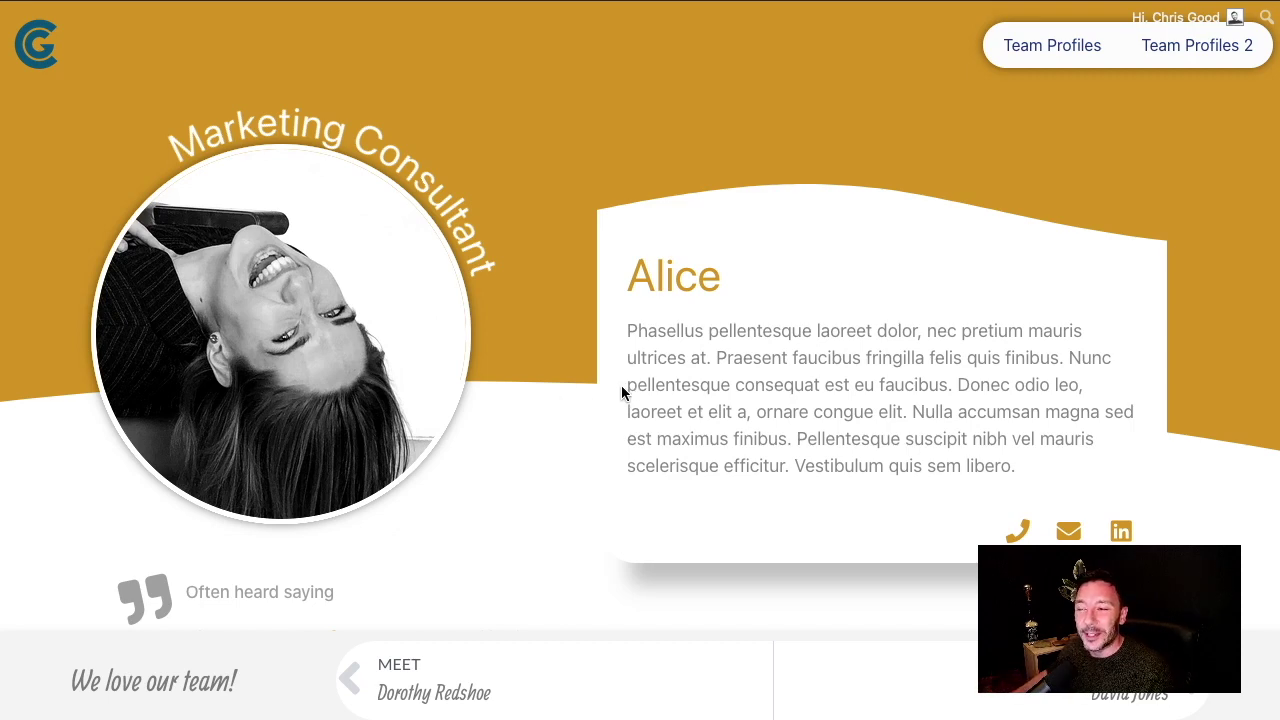
{"action": "scroll", "coordinate": [620, 392], "scroll_direction": "down", "scroll_amount": 5}
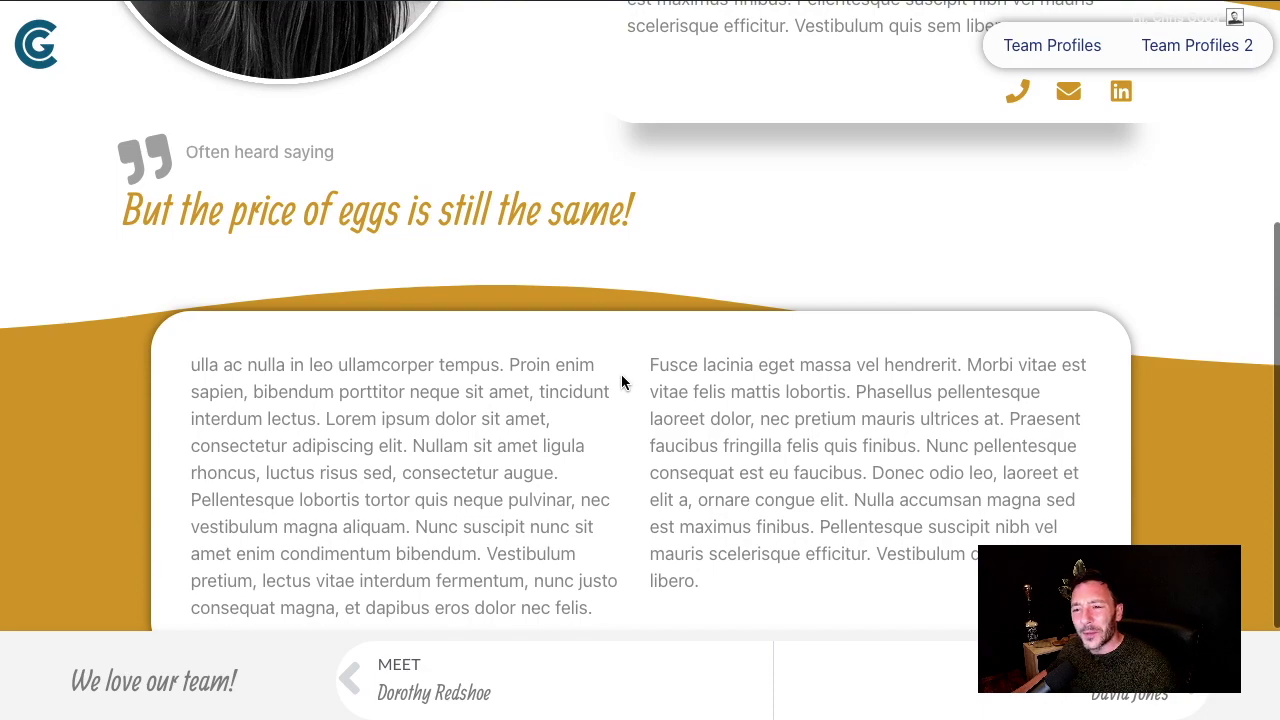
{"action": "scroll", "coordinate": [621, 374], "scroll_direction": "up", "scroll_amount": 1}
{"action": "scroll", "coordinate": [634, 366], "scroll_direction": "up", "scroll_amount": 3}
{"action": "scroll", "coordinate": [640, 370], "scroll_direction": "down", "scroll_amount": 3}
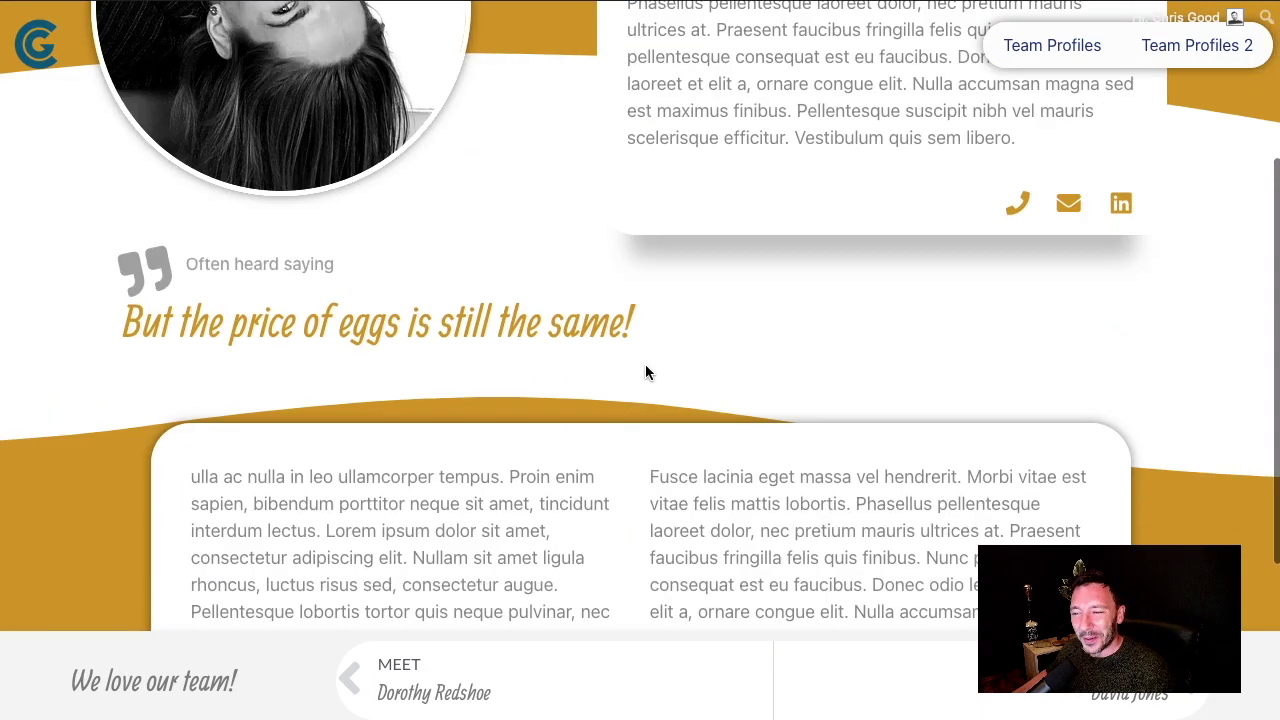
{"action": "scroll", "coordinate": [645, 372], "scroll_direction": "down", "scroll_amount": 3}
{"action": "left_click", "coordinate": [450, 630]}
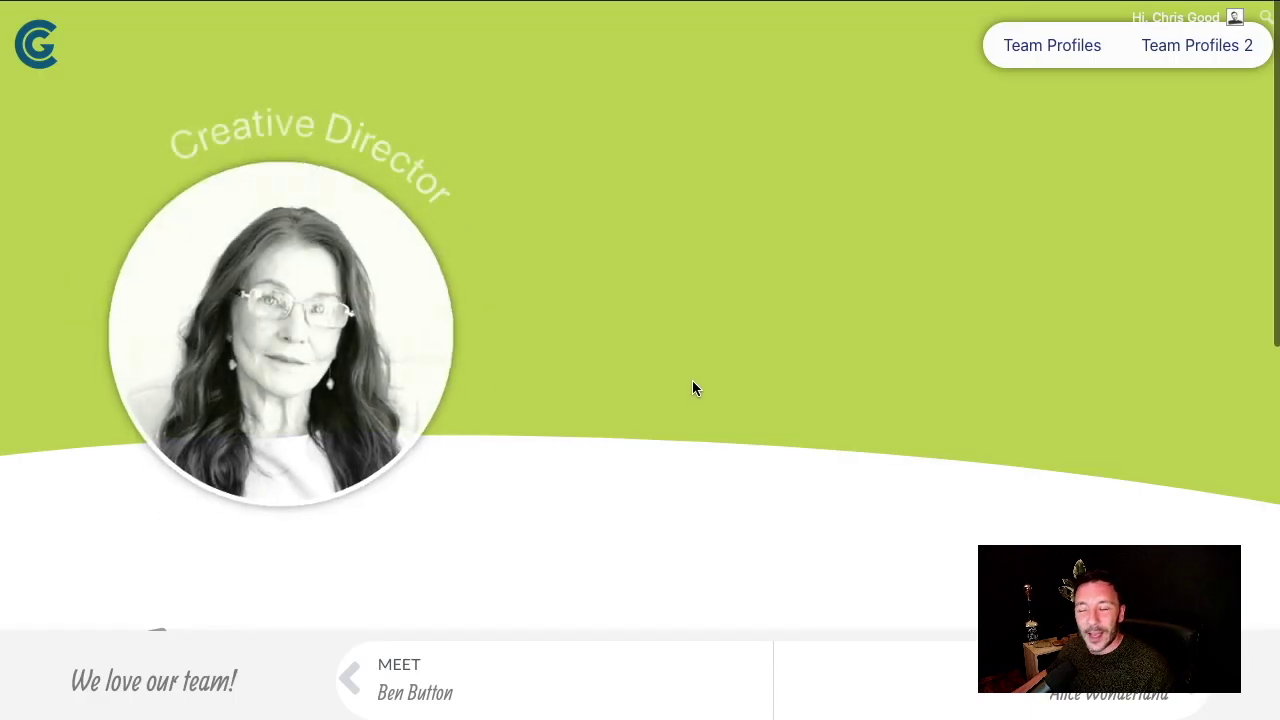
{"action": "scroll", "coordinate": [697, 382], "scroll_direction": "down", "scroll_amount": 5}
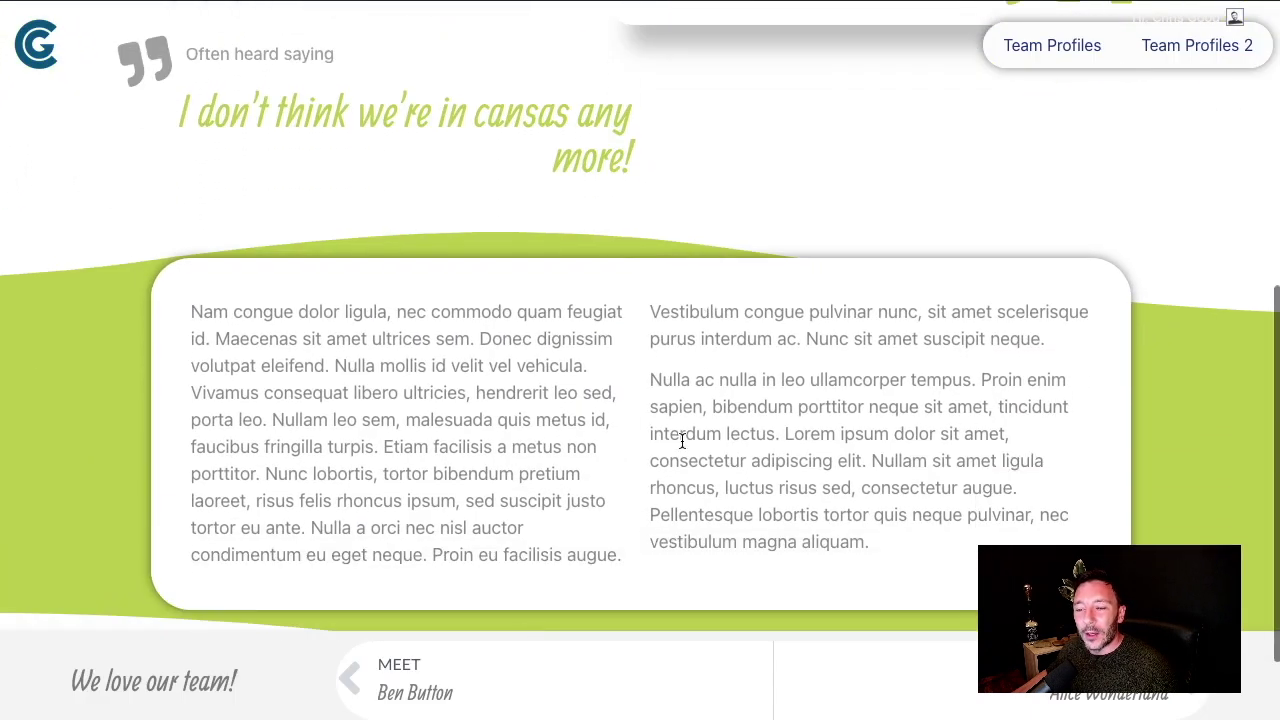
{"action": "left_click", "coordinate": [418, 703]}
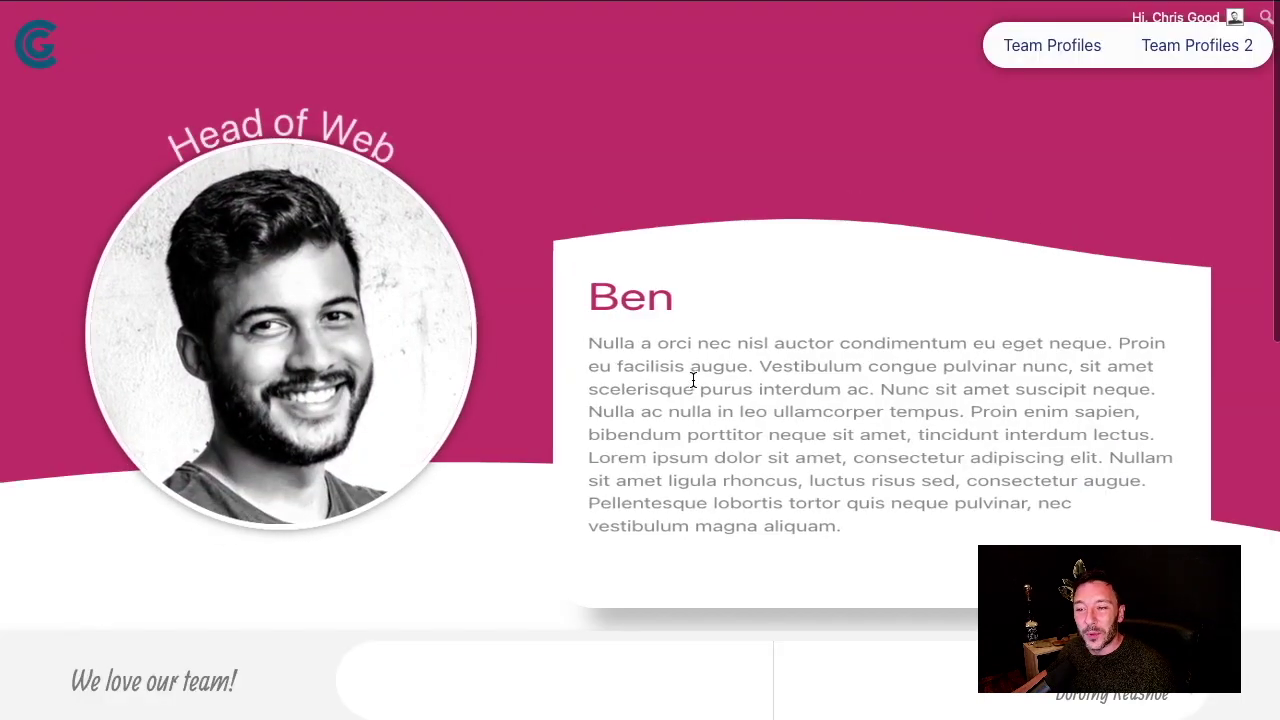
{"action": "scroll", "coordinate": [689, 383], "scroll_direction": "down", "scroll_amount": 2}
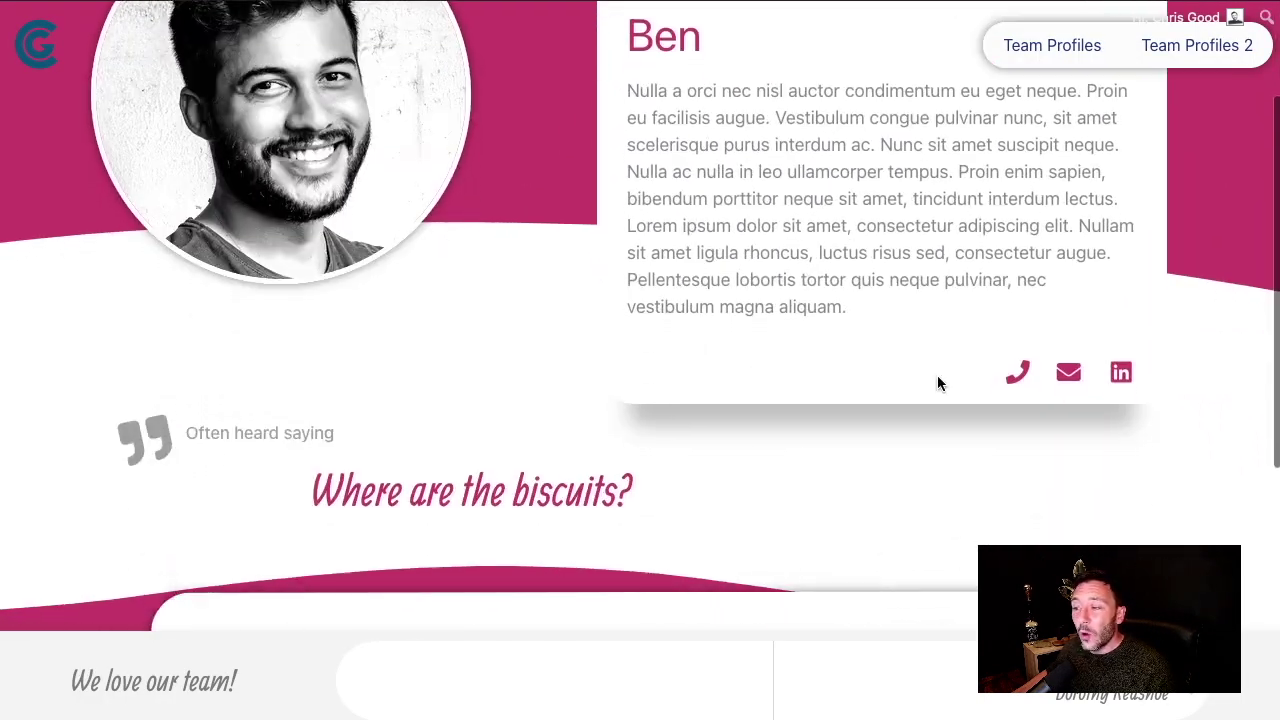
{"action": "scroll", "coordinate": [810, 330], "scroll_direction": "down", "scroll_amount": 4}
{"action": "scroll", "coordinate": [770, 382], "scroll_direction": "down", "scroll_amount": 1}
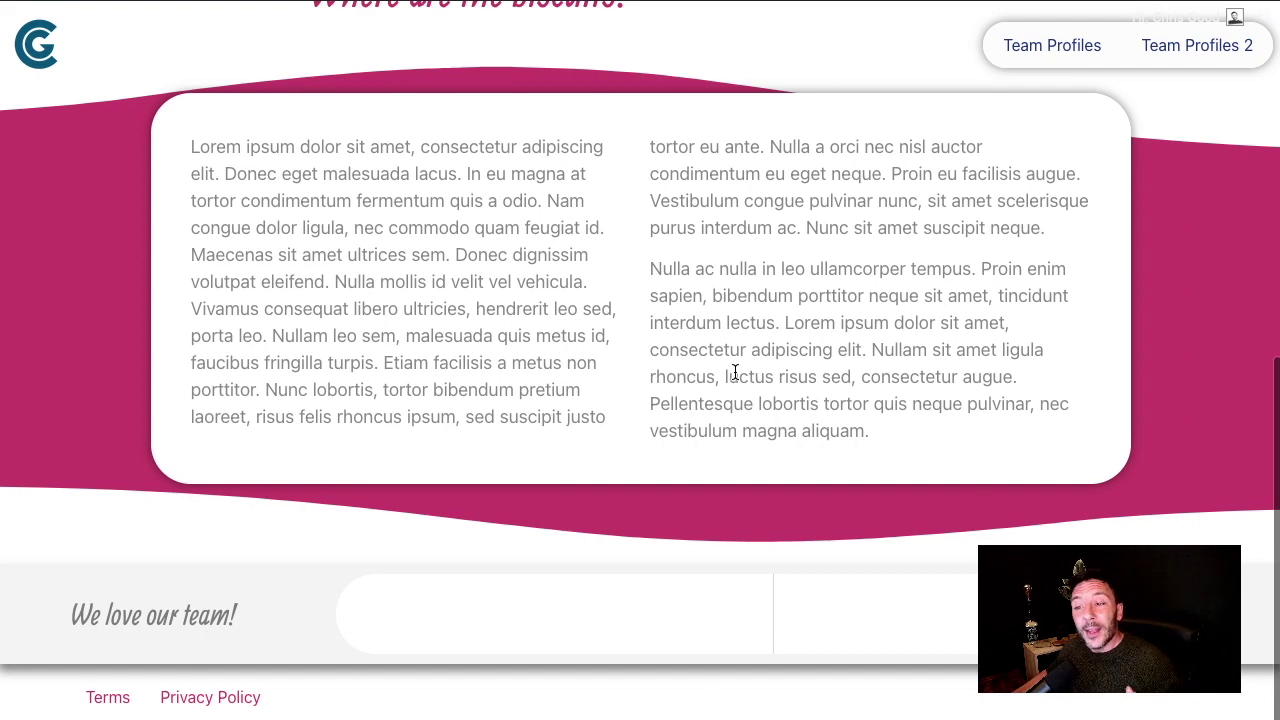
{"action": "scroll", "coordinate": [690, 340], "scroll_direction": "up", "scroll_amount": 6}
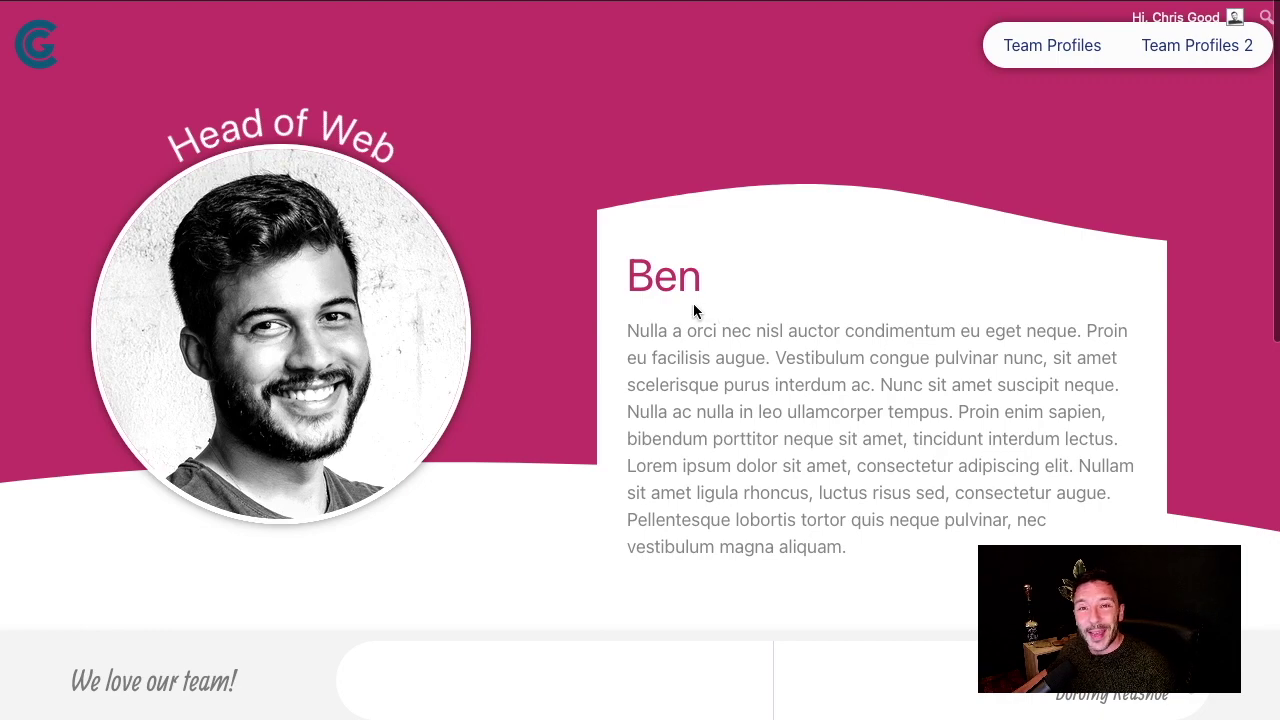
{"action": "scroll", "coordinate": [600, 392], "scroll_direction": "down", "scroll_amount": 5}
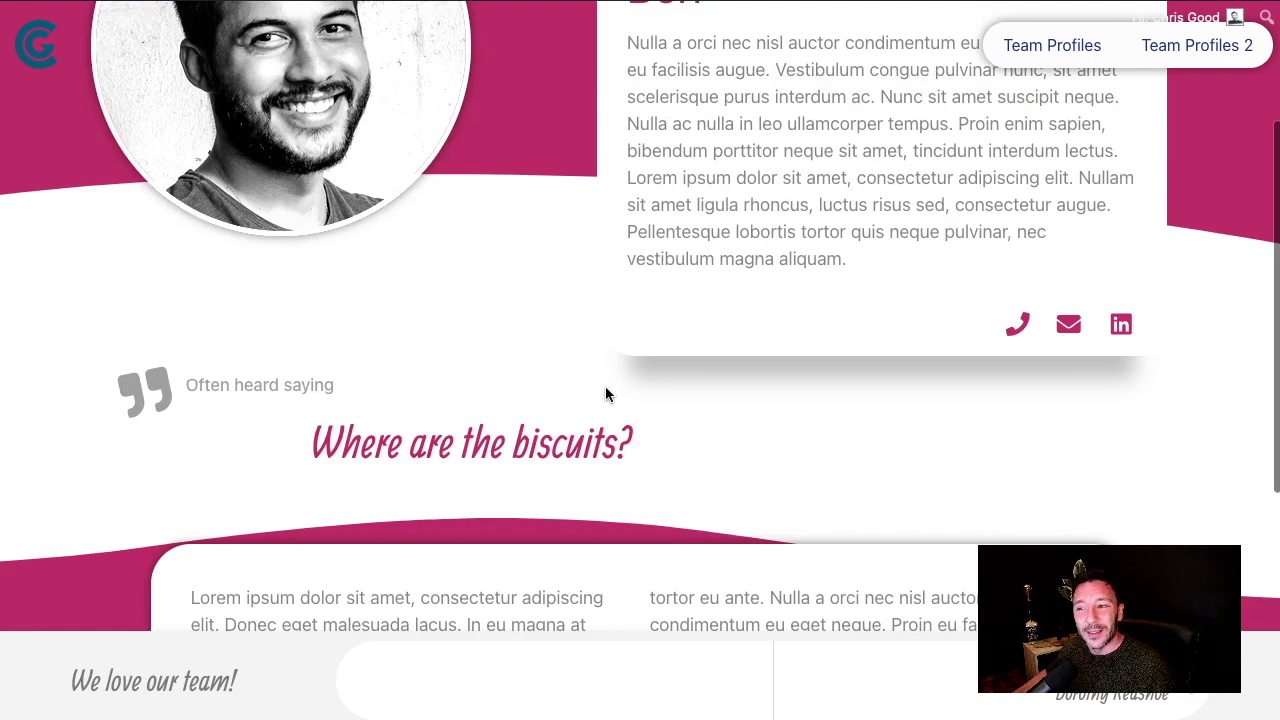
{"action": "scroll", "coordinate": [609, 377], "scroll_direction": "up", "scroll_amount": 5}
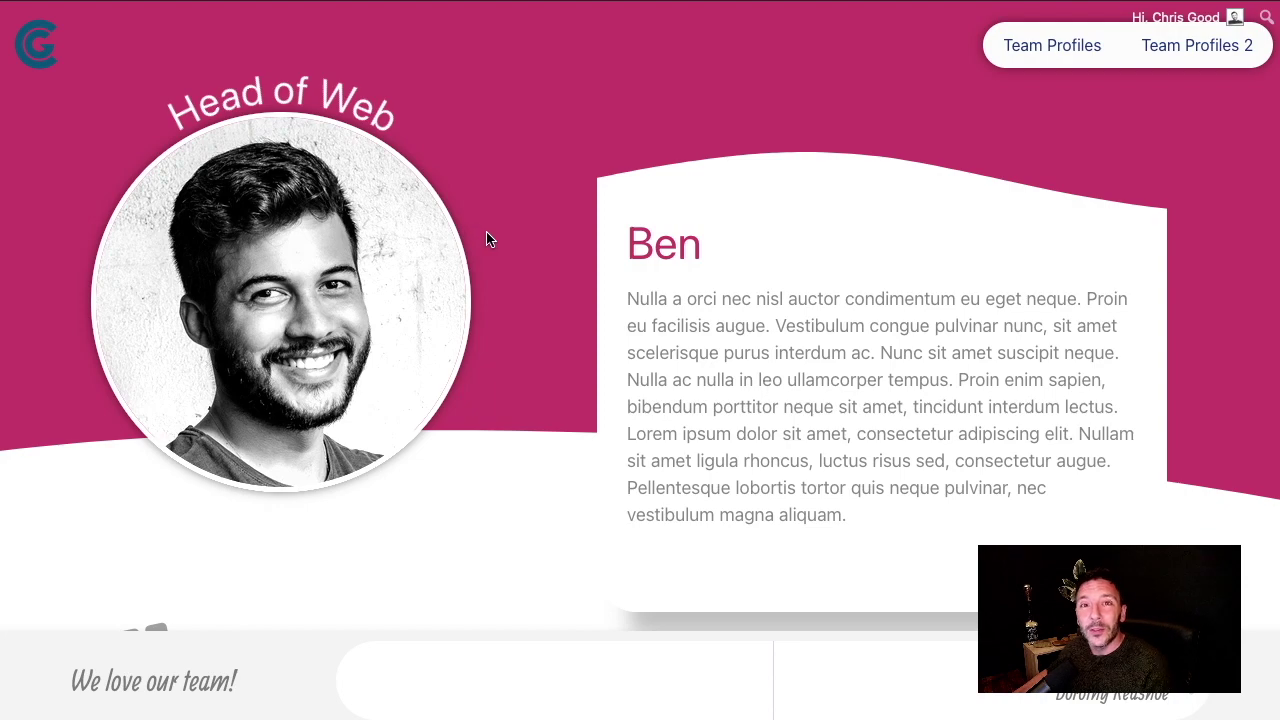
{"action": "scroll", "coordinate": [553, 265], "scroll_direction": "down", "scroll_amount": 5}
{"action": "scroll", "coordinate": [646, 211], "scroll_direction": "up", "scroll_amount": 4}
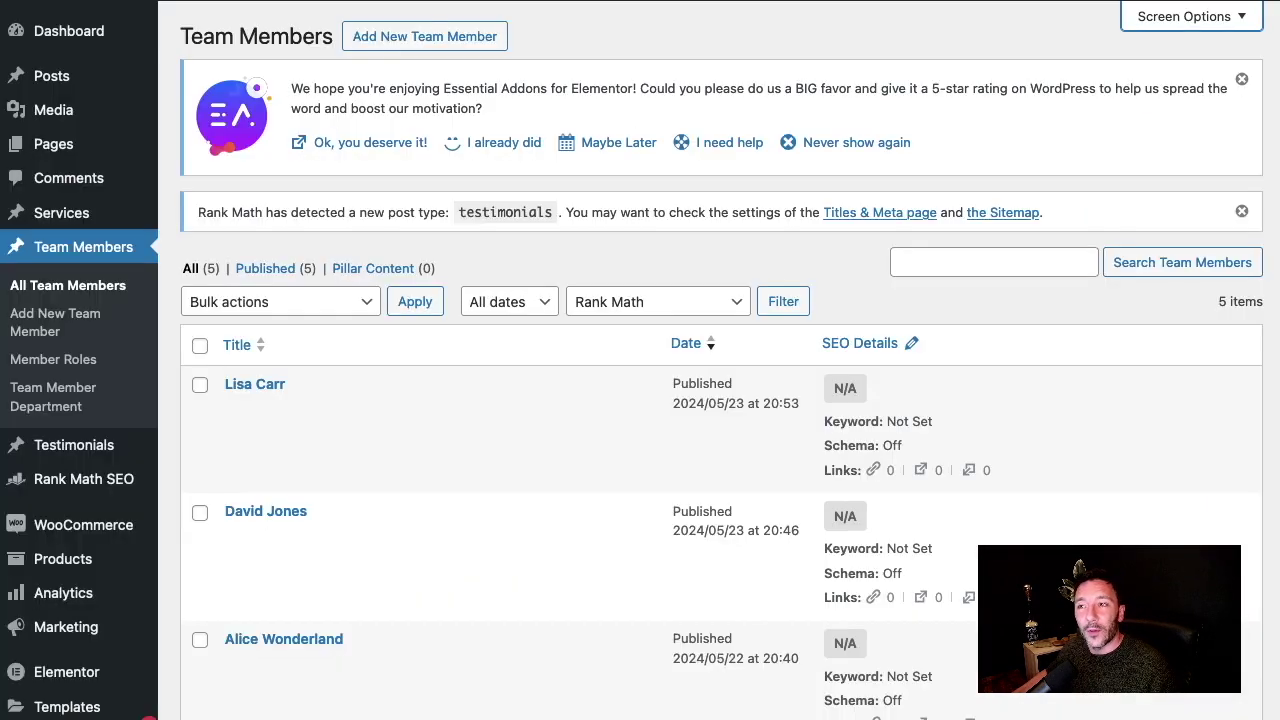
- Look through the complete list of Team Members entries in the dashboard
{"action": "scroll", "coordinate": [309, 391], "scroll_direction": "down", "scroll_amount": 3}
{"action": "scroll", "coordinate": [300, 280], "scroll_direction": "down", "scroll_amount": 1}
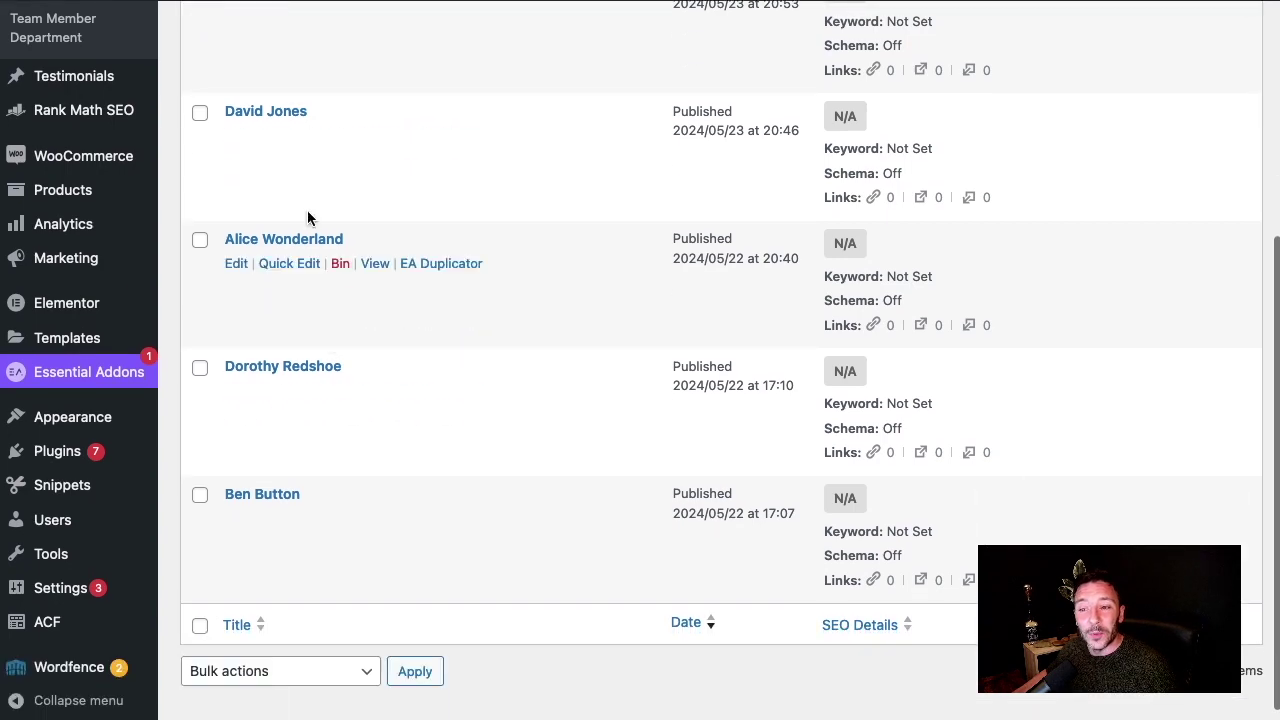
{"action": "scroll", "coordinate": [406, 223], "scroll_direction": "up", "scroll_amount": 5}
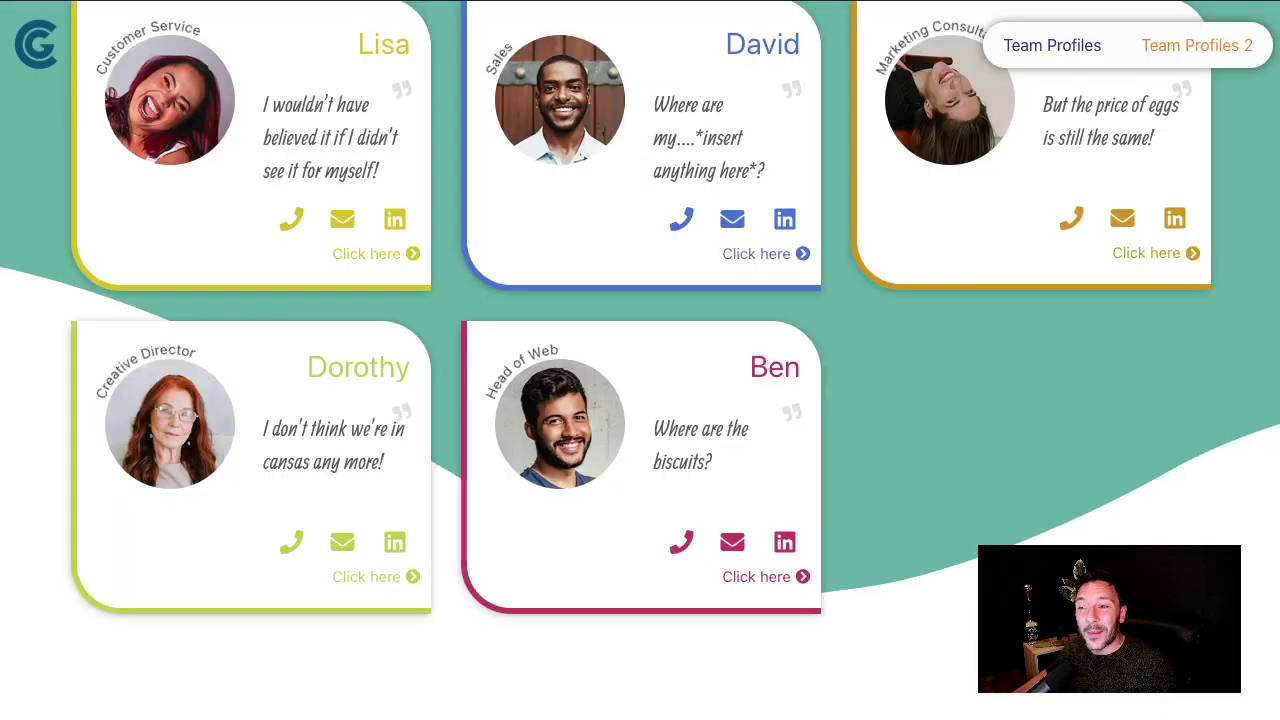
- Compare the quote-card grid with the dark portrait-card grid on Team Profiles 2
{"action": "scroll", "coordinate": [640, 360], "scroll_direction": "up", "scroll_amount": 1}
{"action": "scroll", "coordinate": [726, 277], "scroll_direction": "down", "scroll_amount": 10}
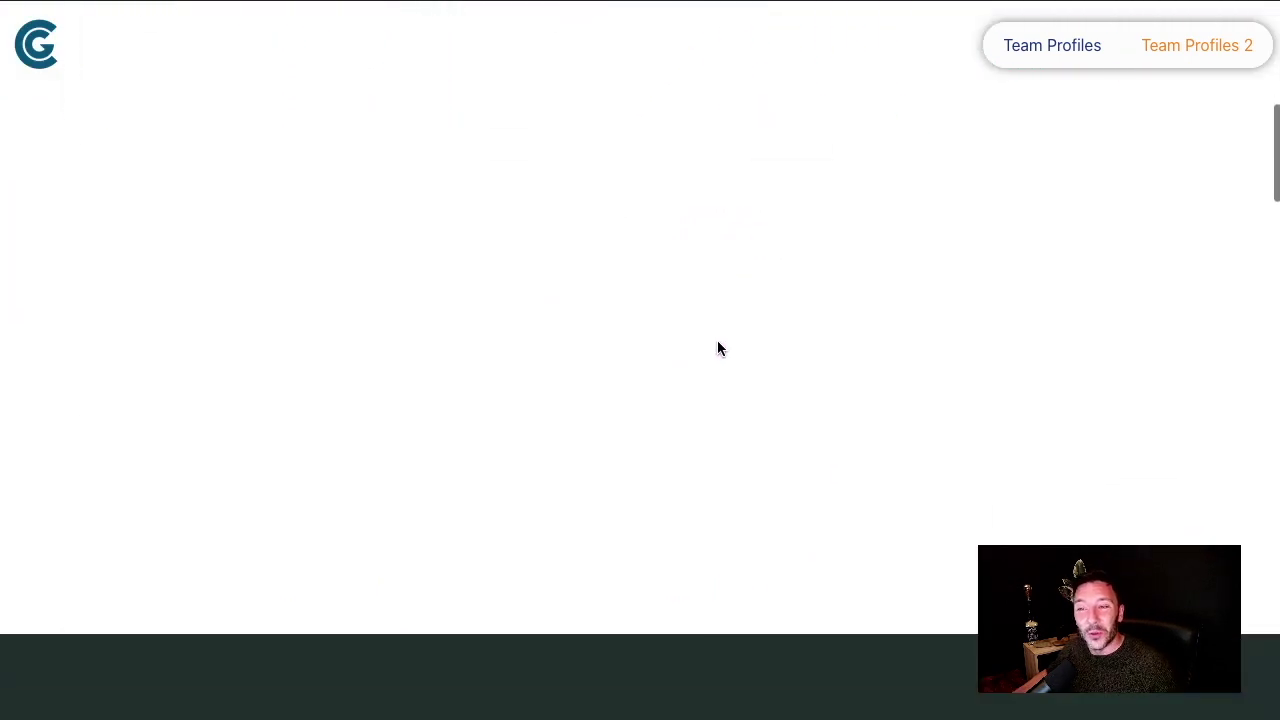
{"action": "scroll", "coordinate": [717, 348], "scroll_direction": "down", "scroll_amount": 5}
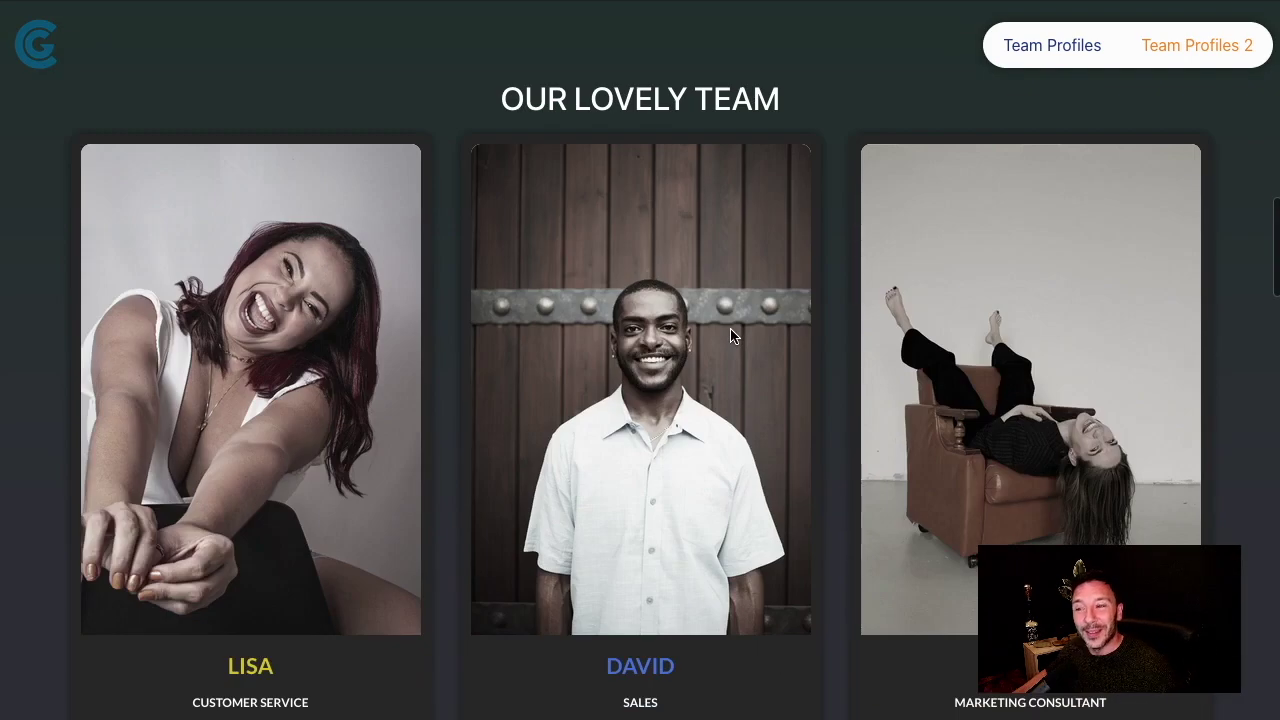
{"action": "scroll", "coordinate": [731, 336], "scroll_direction": "down", "scroll_amount": 2}
{"action": "scroll", "coordinate": [728, 336], "scroll_direction": "down", "scroll_amount": 3}
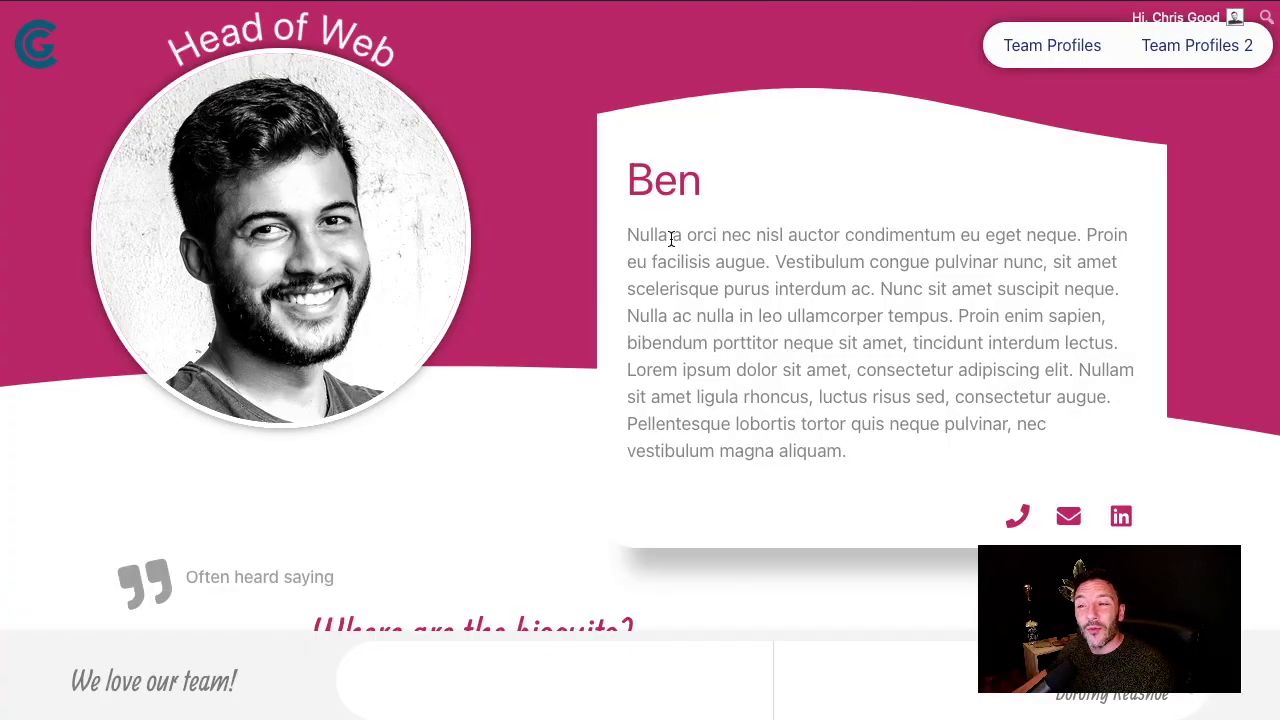
{"action": "scroll", "coordinate": [668, 272], "scroll_direction": "up", "scroll_amount": 2}
{"action": "left_click_drag", "start_coordinate": [187, 148], "coordinate": [405, 150]}
{"action": "left_click", "coordinate": [213, 138]}
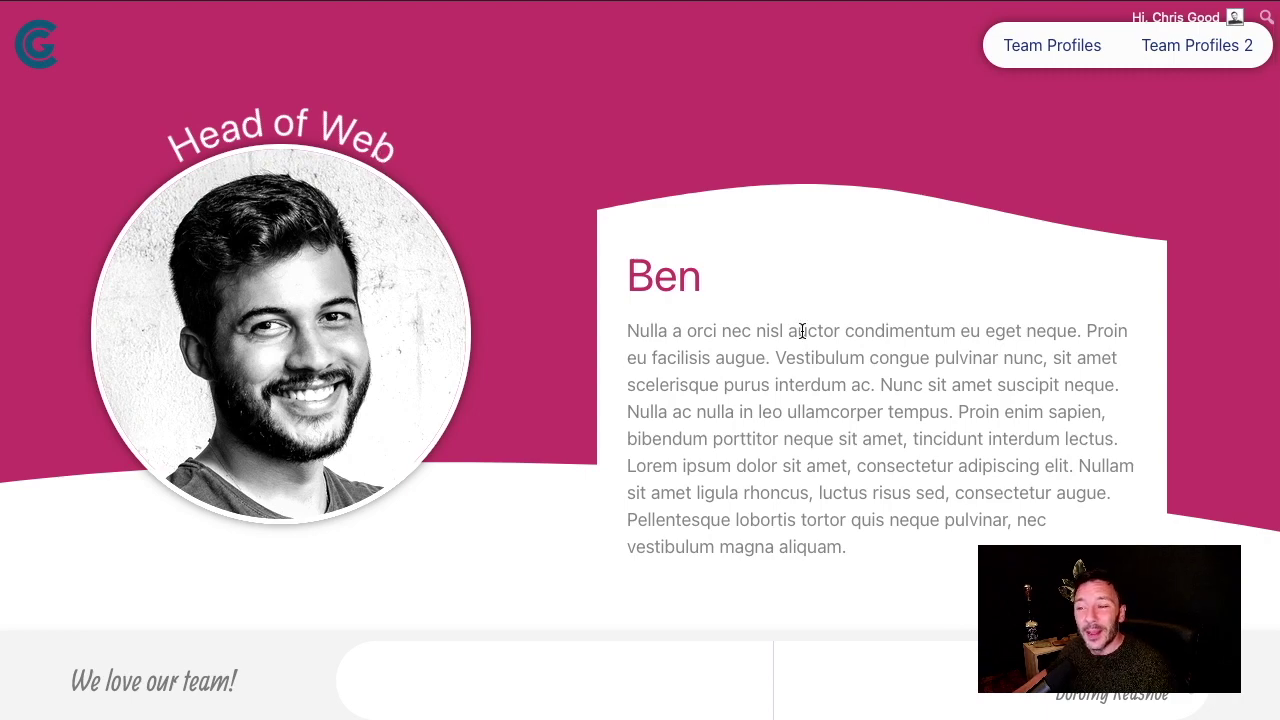
{"action": "scroll", "coordinate": [667, 292], "scroll_direction": "down", "scroll_amount": 1}
{"action": "scroll", "coordinate": [799, 335], "scroll_direction": "down", "scroll_amount": 10}
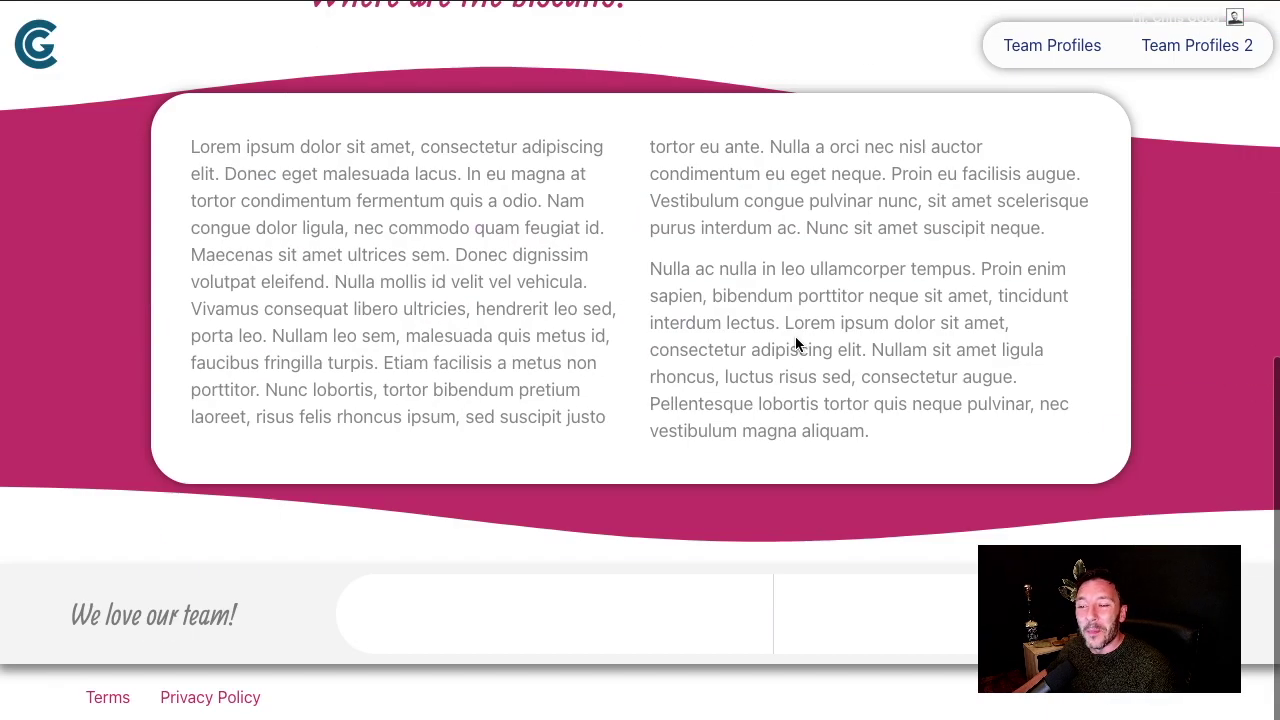
{"action": "left_click", "coordinate": [785, 279]}
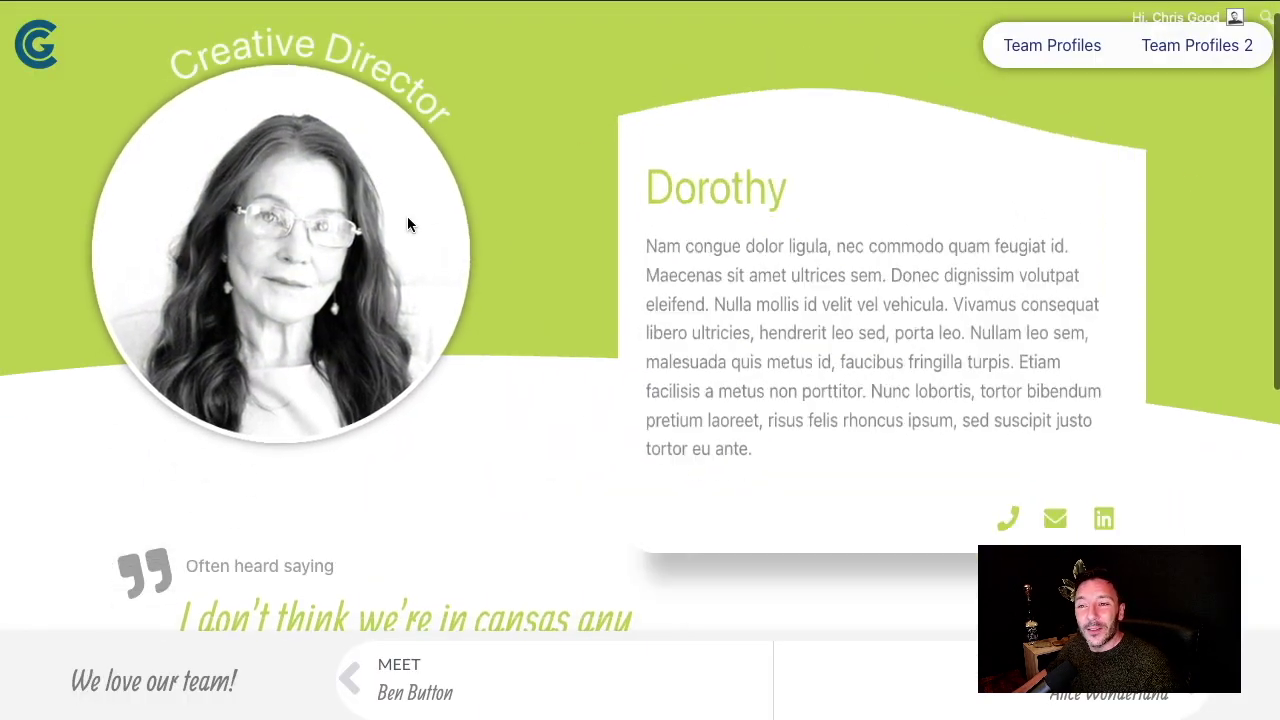
{"action": "scroll", "coordinate": [560, 456], "scroll_direction": "down", "scroll_amount": 5}
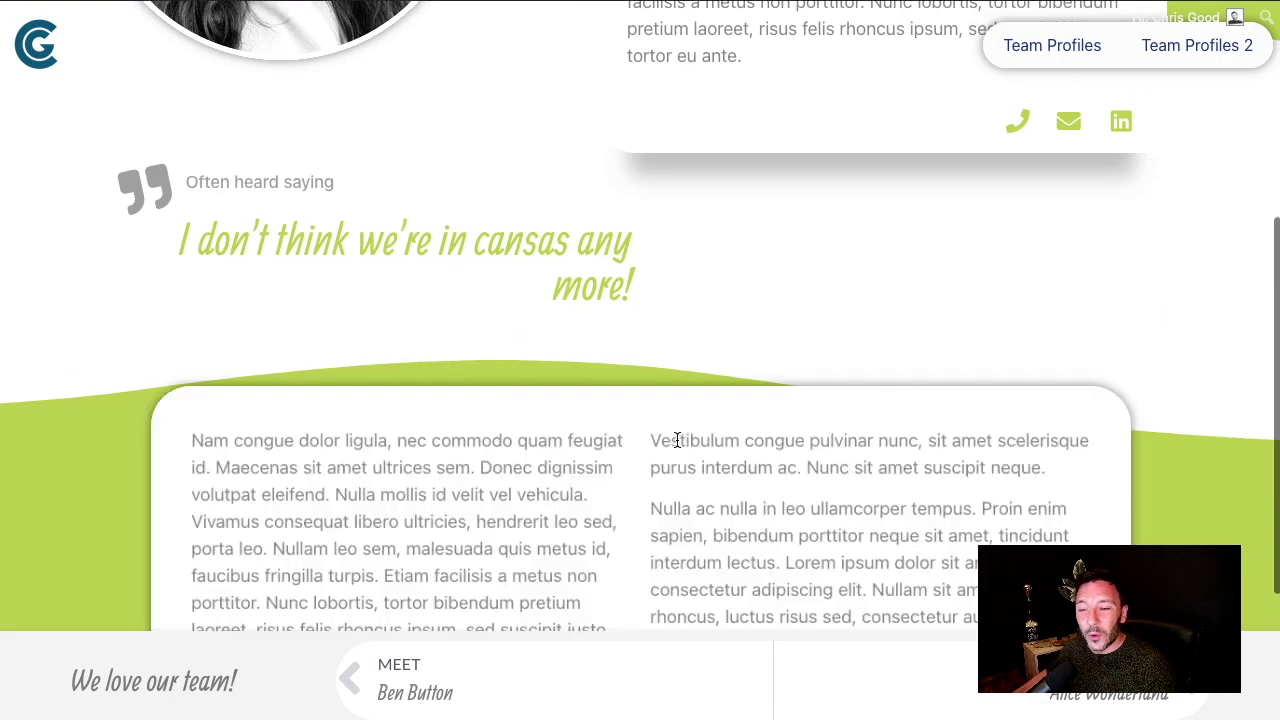
{"action": "scroll", "coordinate": [589, 326], "scroll_direction": "up", "scroll_amount": 3}
{"action": "scroll", "coordinate": [589, 326], "scroll_direction": "up", "scroll_amount": 3}
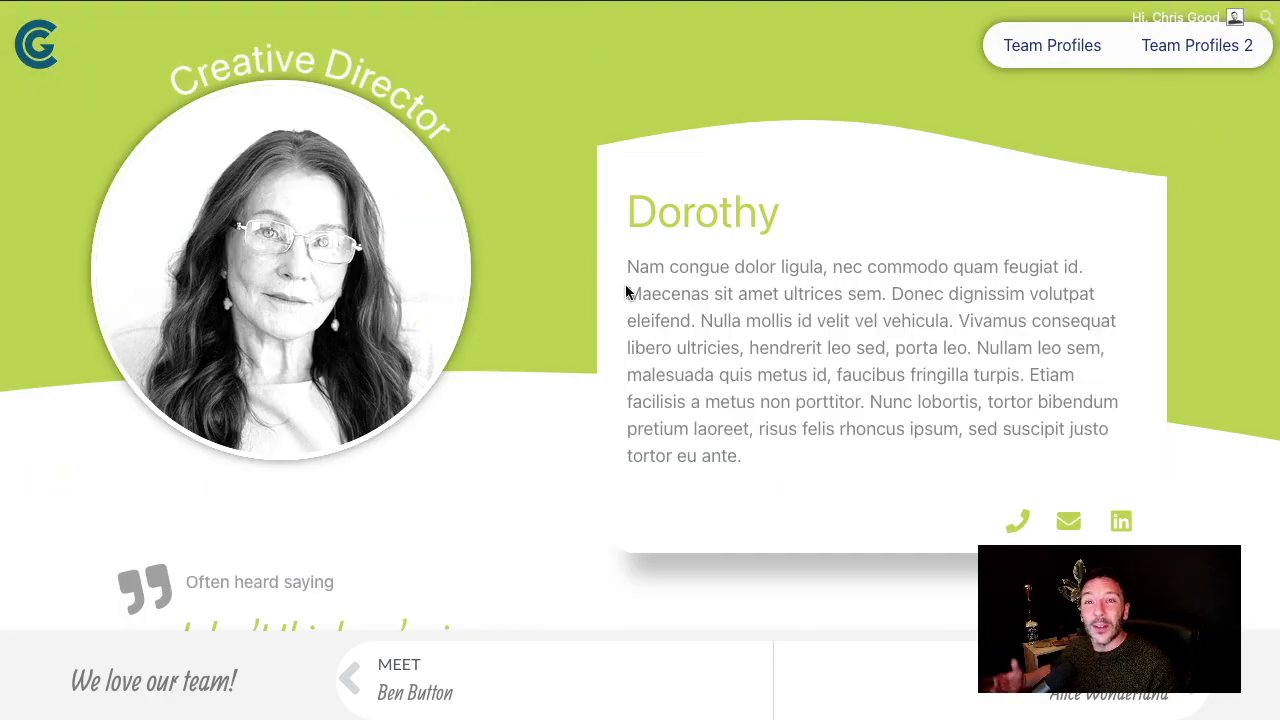